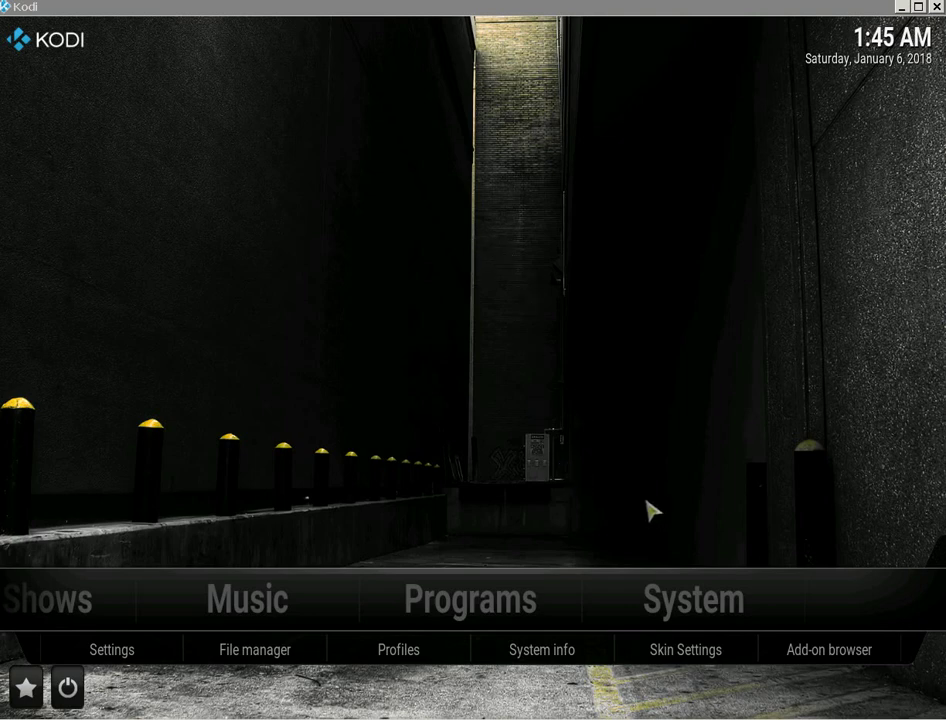
# Open the skin settings from the System entry of the home menu
pyautogui.click(680, 405)
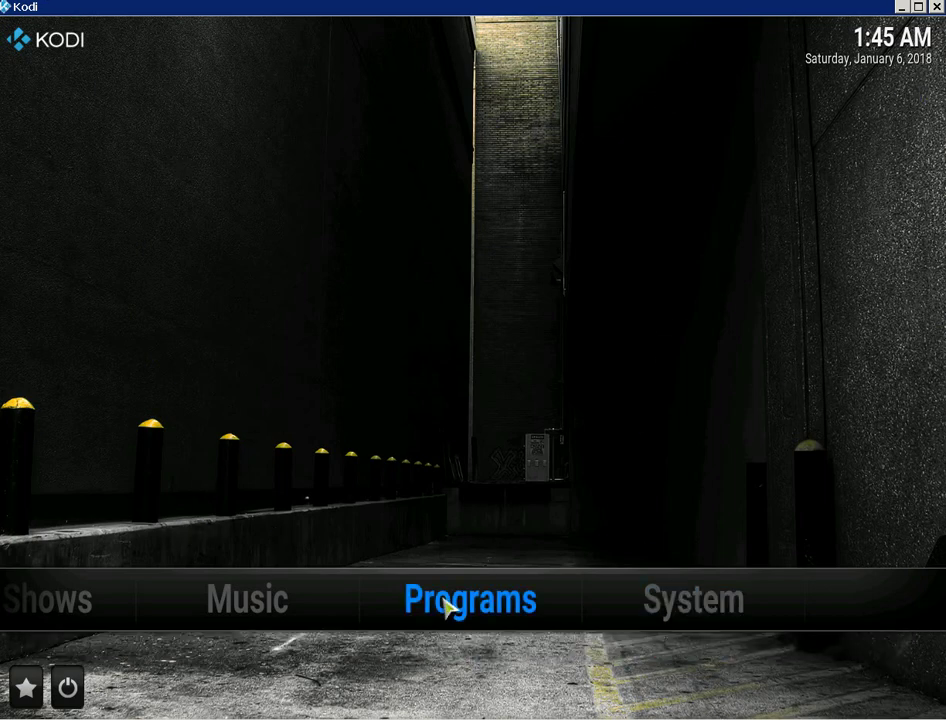
pyautogui.scroll(2, 452, 610)
pyautogui.scroll(2, 400, 622)
pyautogui.scroll(-6, 370, 625)
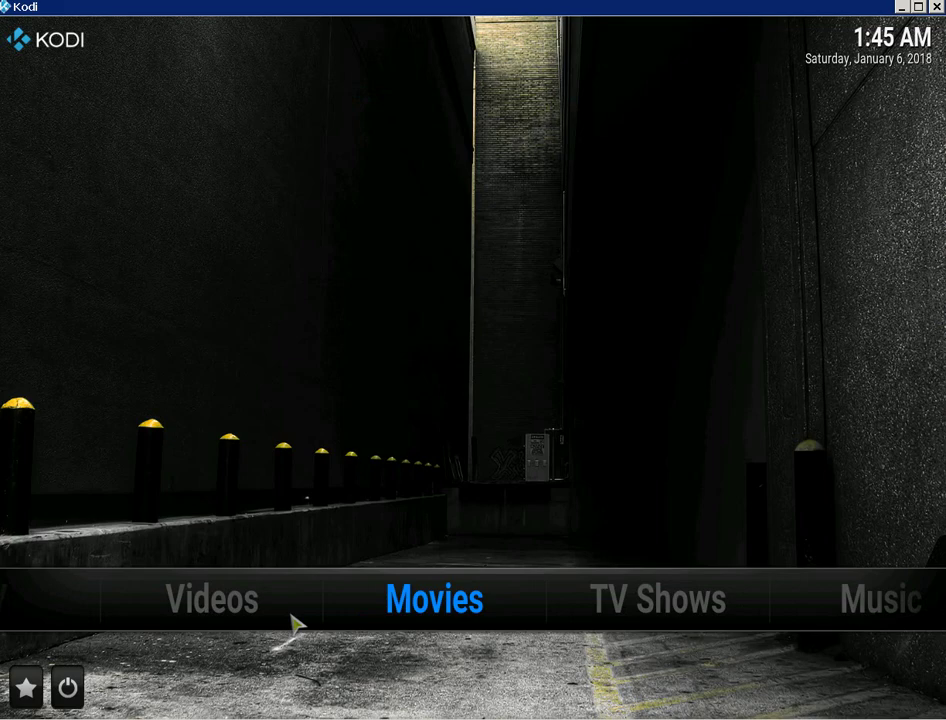
pyautogui.moveTo(676, 617)
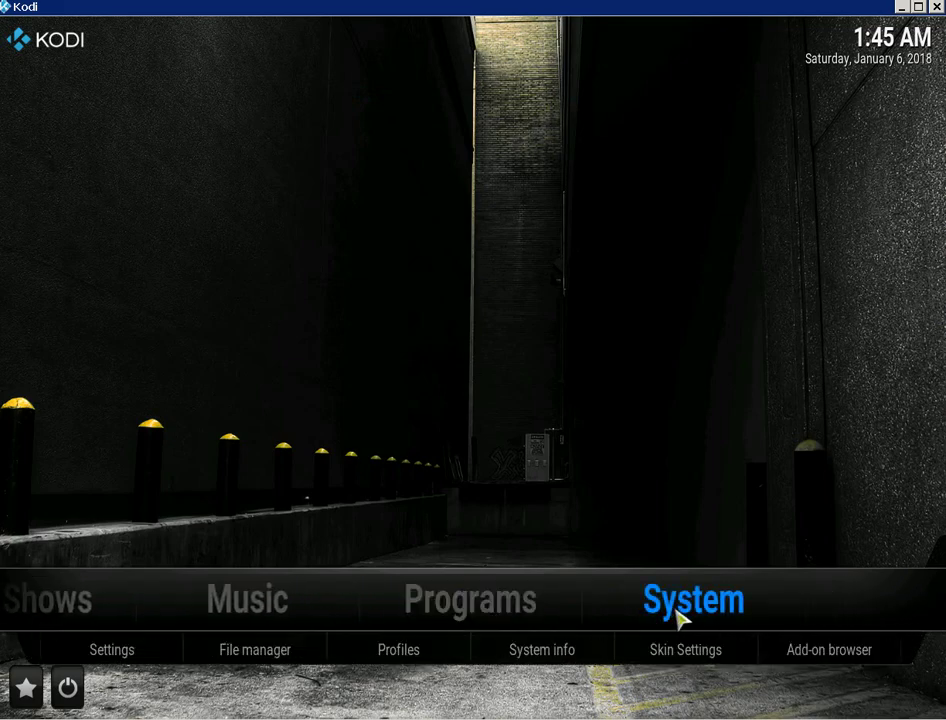
pyautogui.click(683, 652)
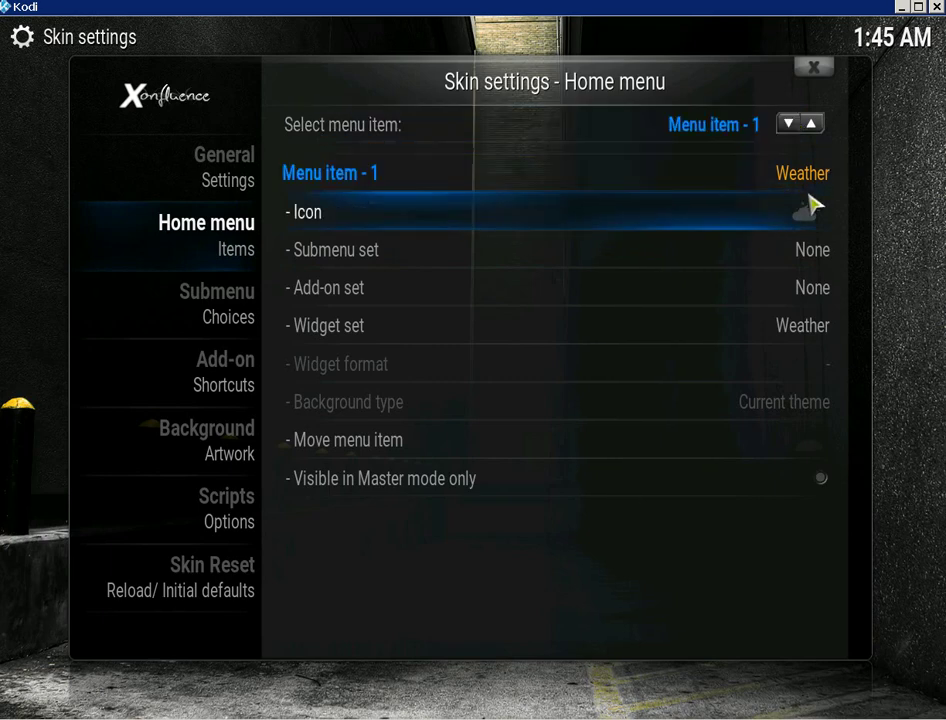
# Look through the home menu items' settings and select Menu item - 6, the Movies entry
pyautogui.click(812, 127)
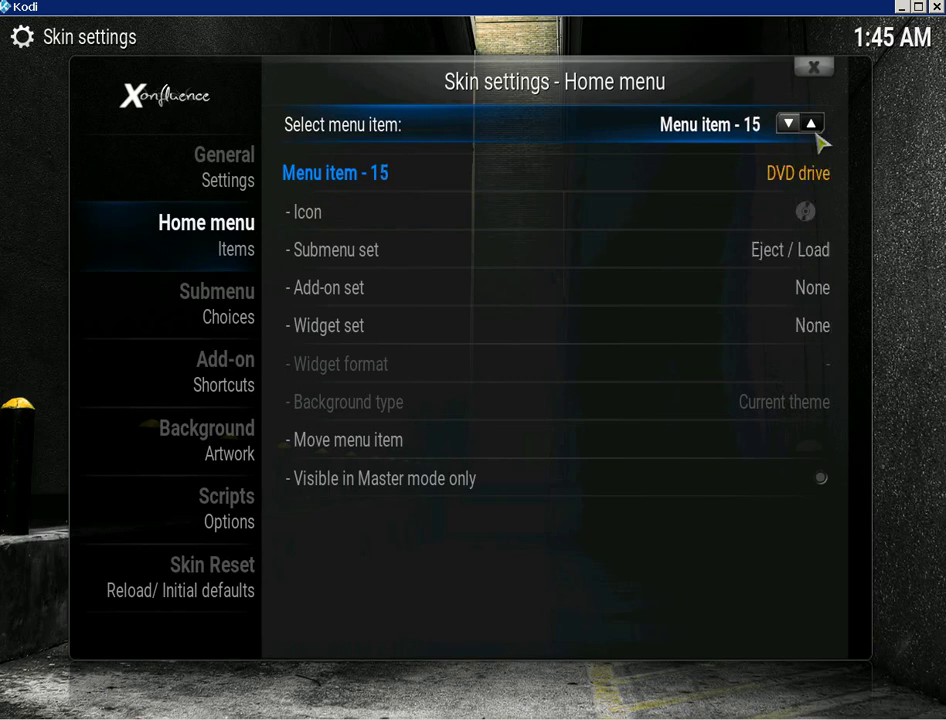
pyautogui.click(789, 126)
pyautogui.click(789, 125)
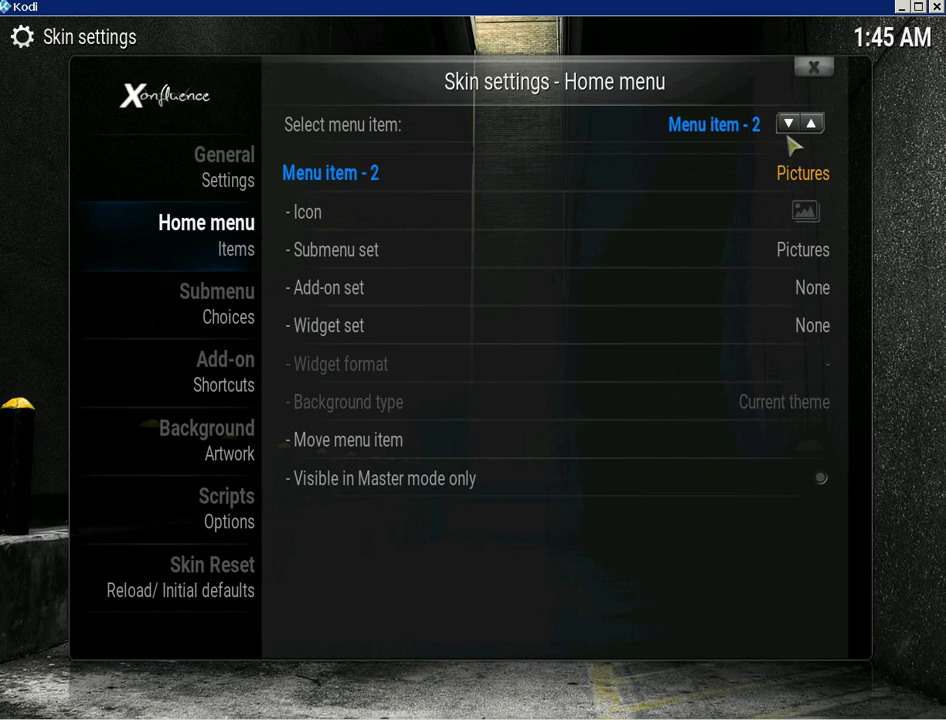
pyautogui.click(789, 126)
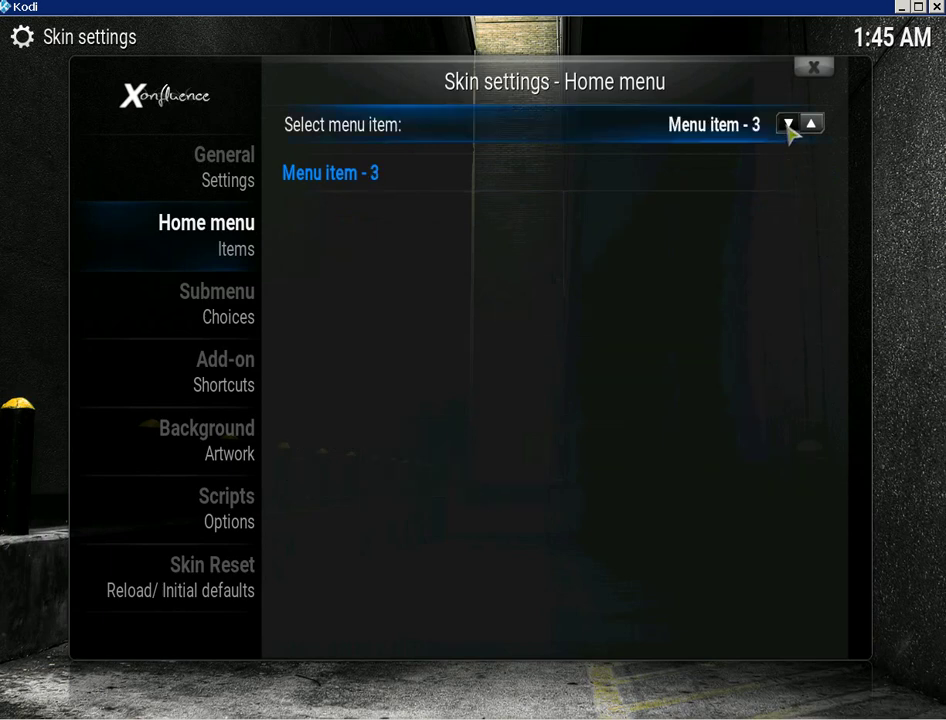
pyautogui.click(789, 126)
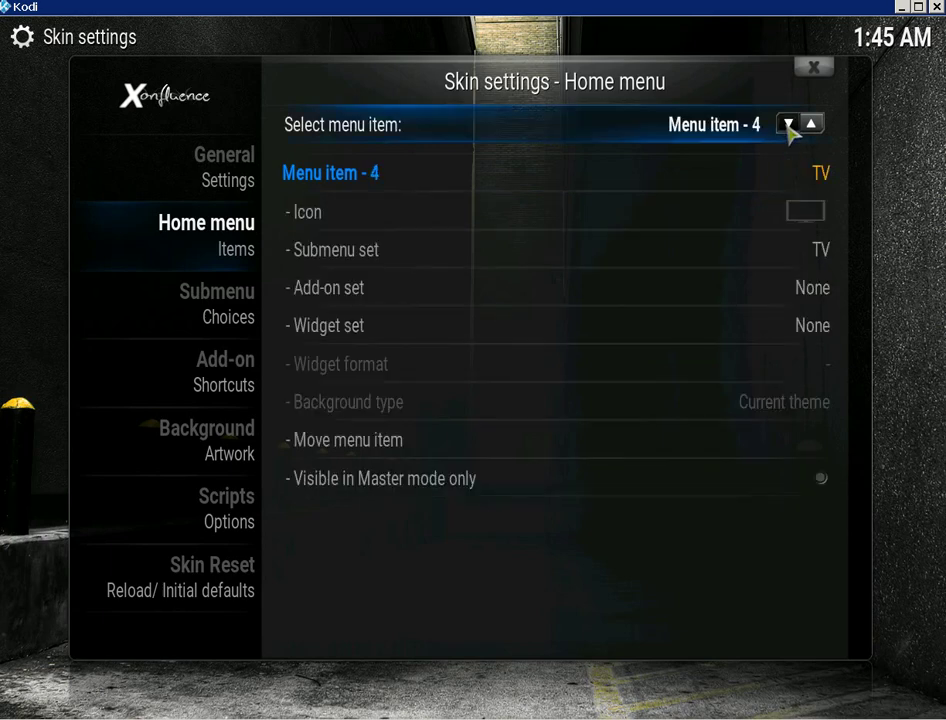
pyautogui.click(789, 126)
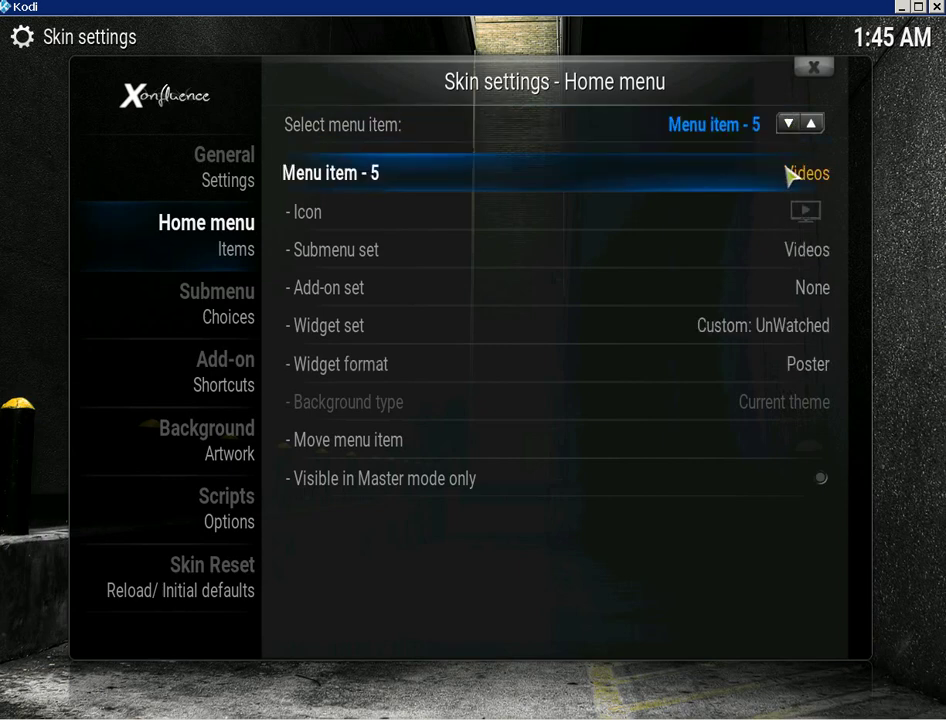
pyautogui.click(789, 126)
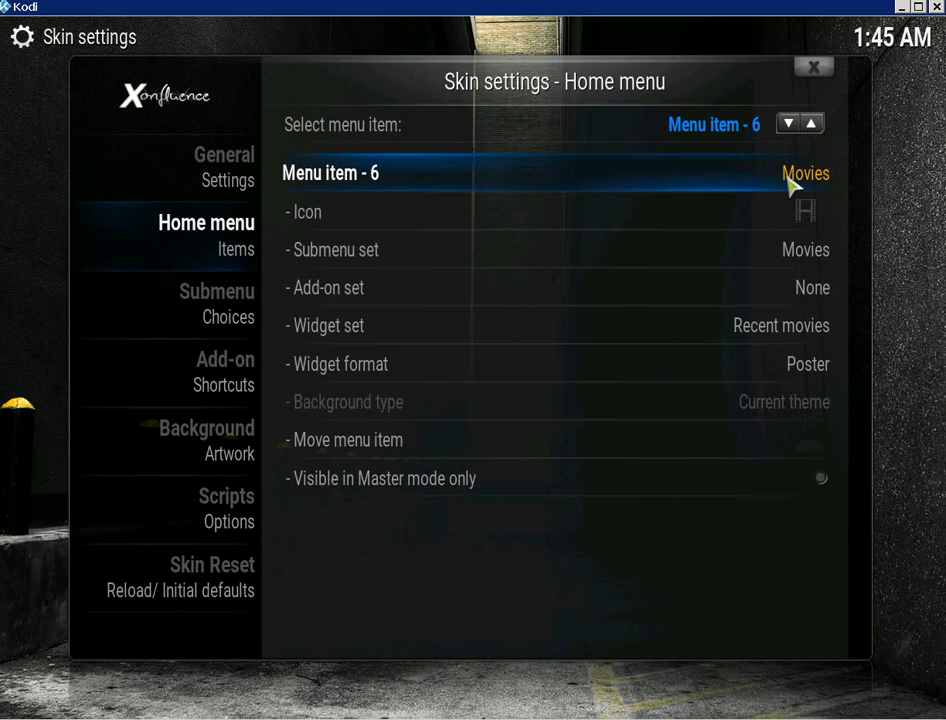
pyautogui.click(789, 126)
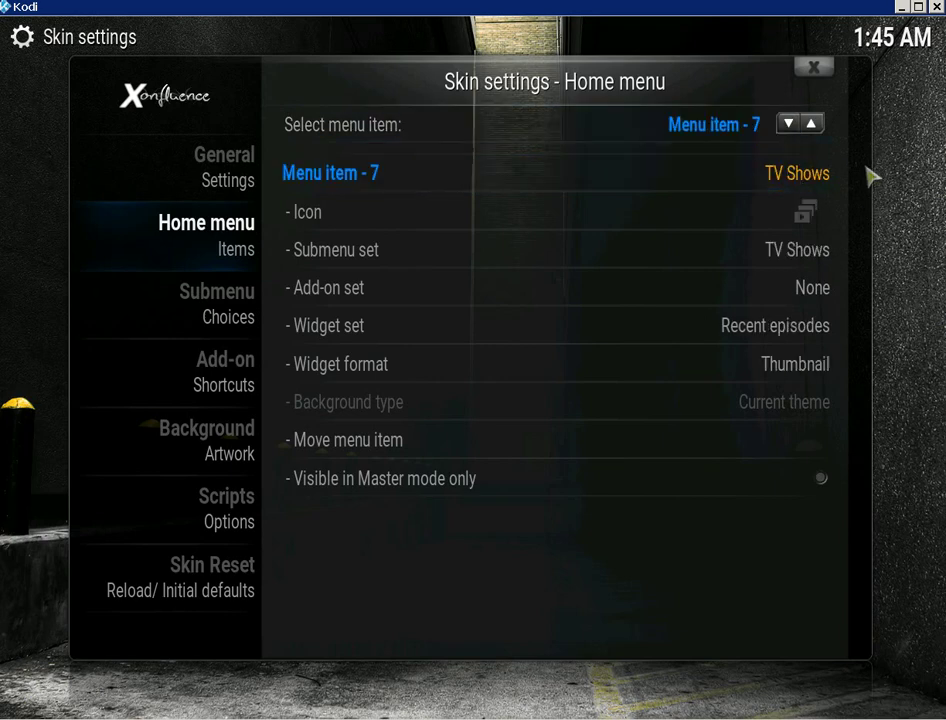
pyautogui.click(812, 124)
pyautogui.click(812, 124)
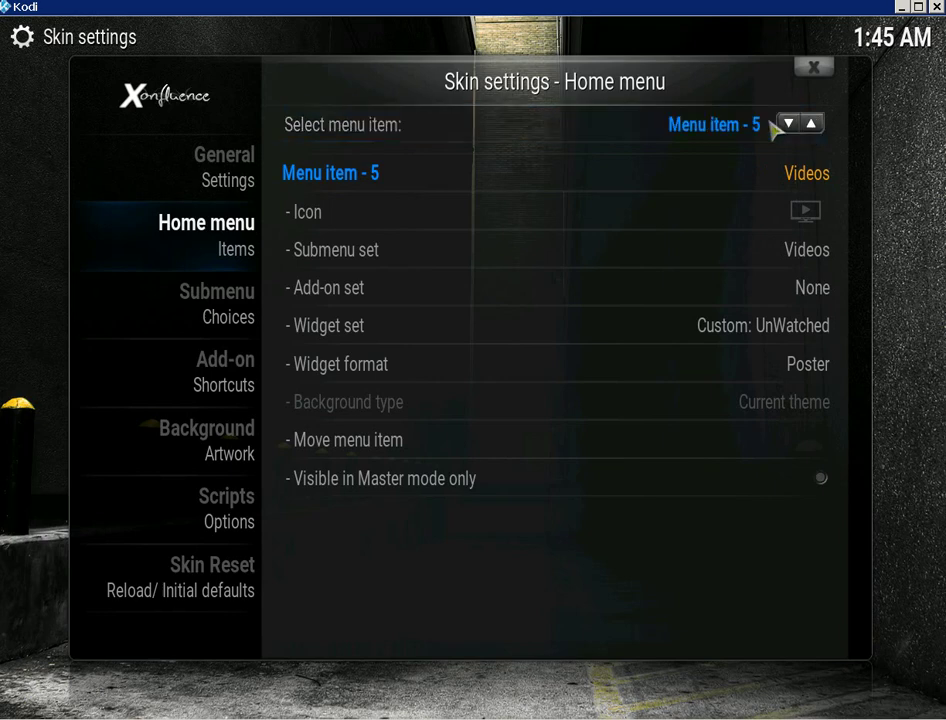
pyautogui.click(812, 124)
pyautogui.click(787, 124)
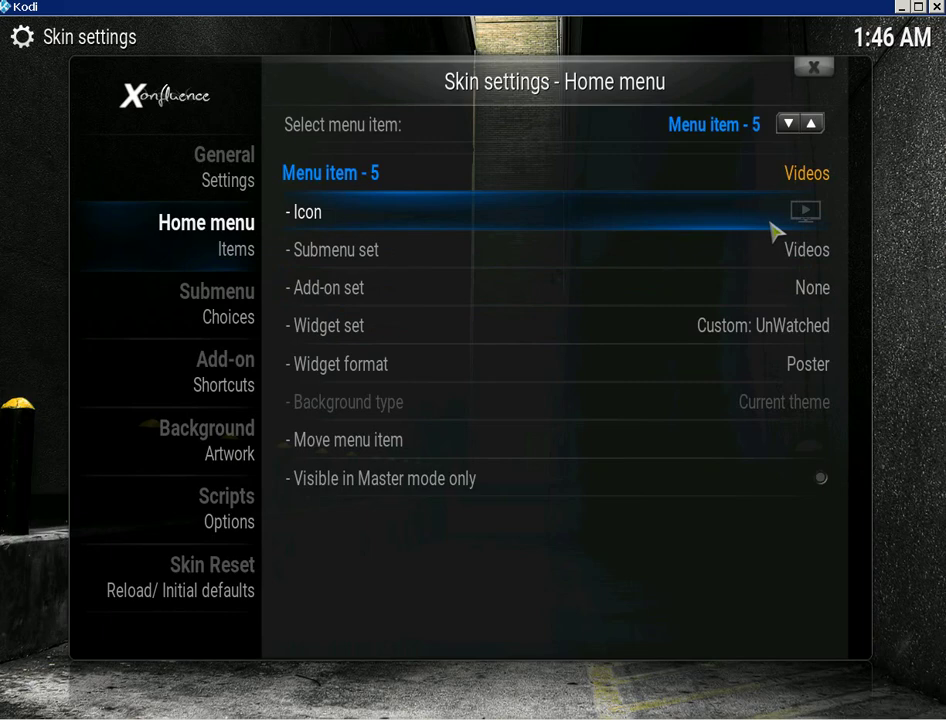
pyautogui.click(788, 125)
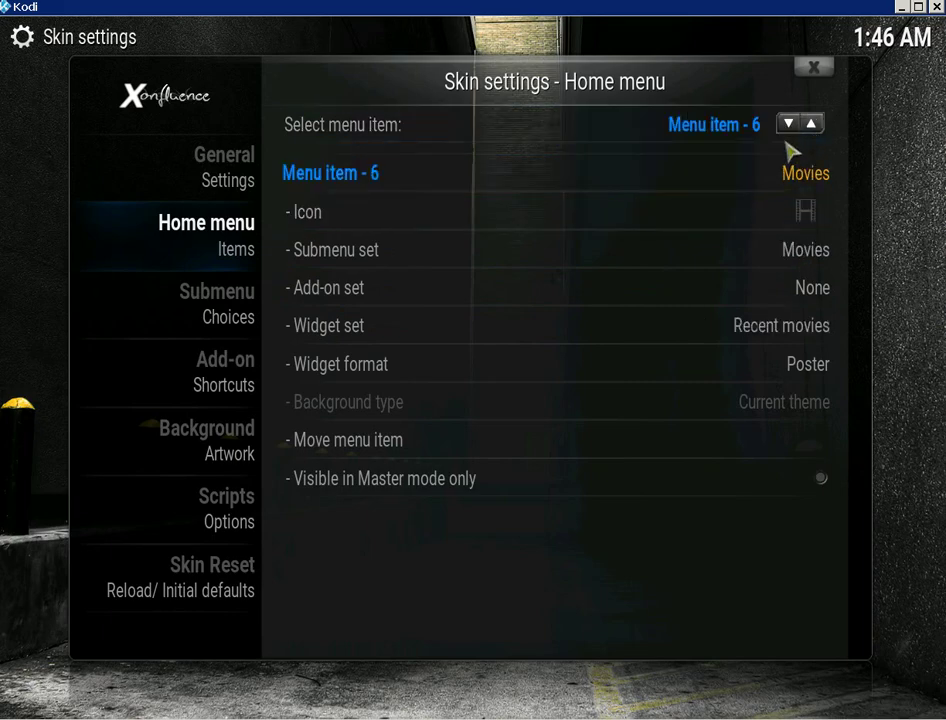
# Return to the home screen and look over its menu entries and the submenu under Movies
pyautogui.press('Escape')
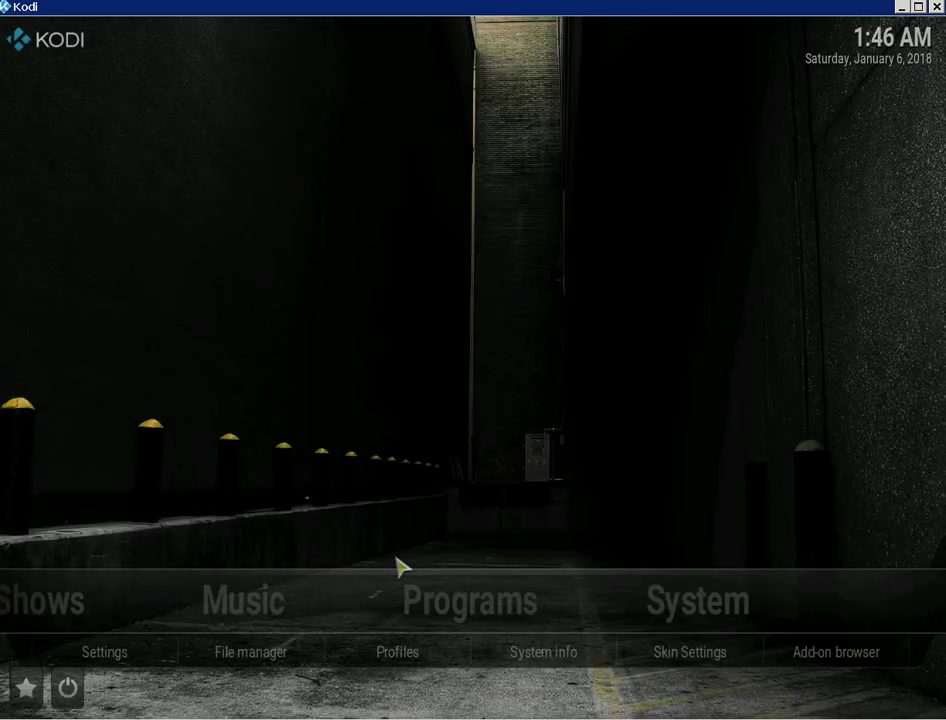
pyautogui.scroll(3, 447, 598)
pyautogui.scroll(-1, 447, 598)
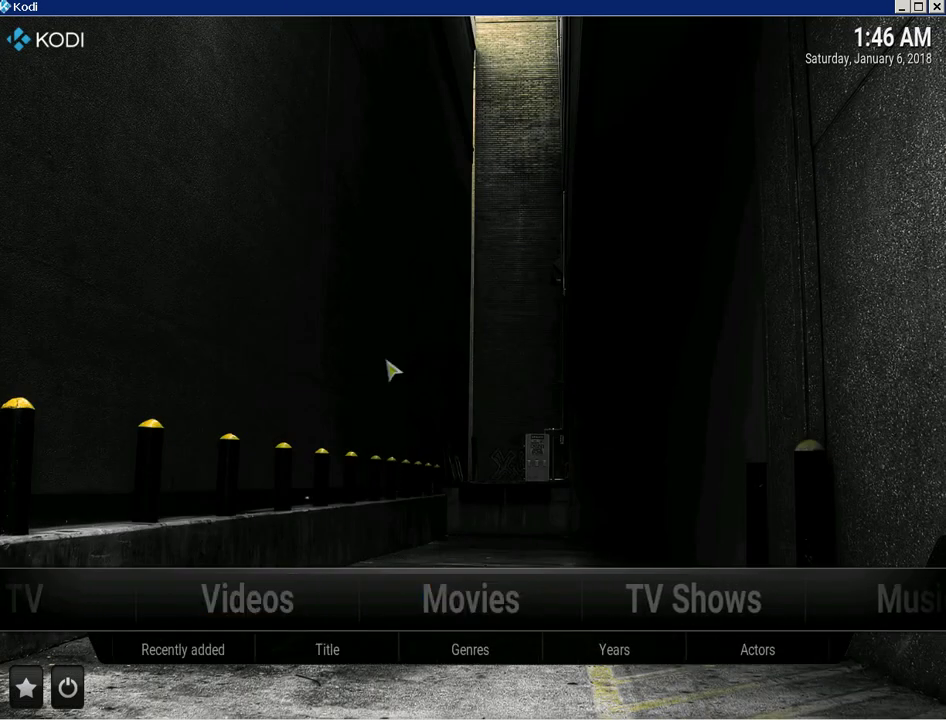
pyautogui.scroll(-3, 481, 601)
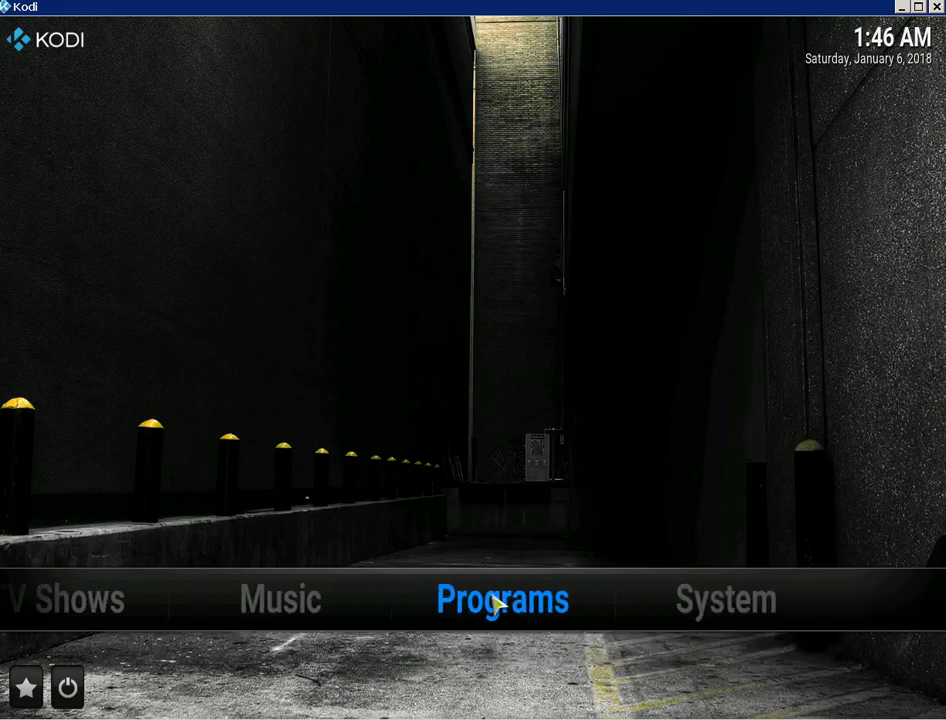
# Reopen the skin settings and set the Movies menu item's add-on set to User selection one
pyautogui.click(712, 648)
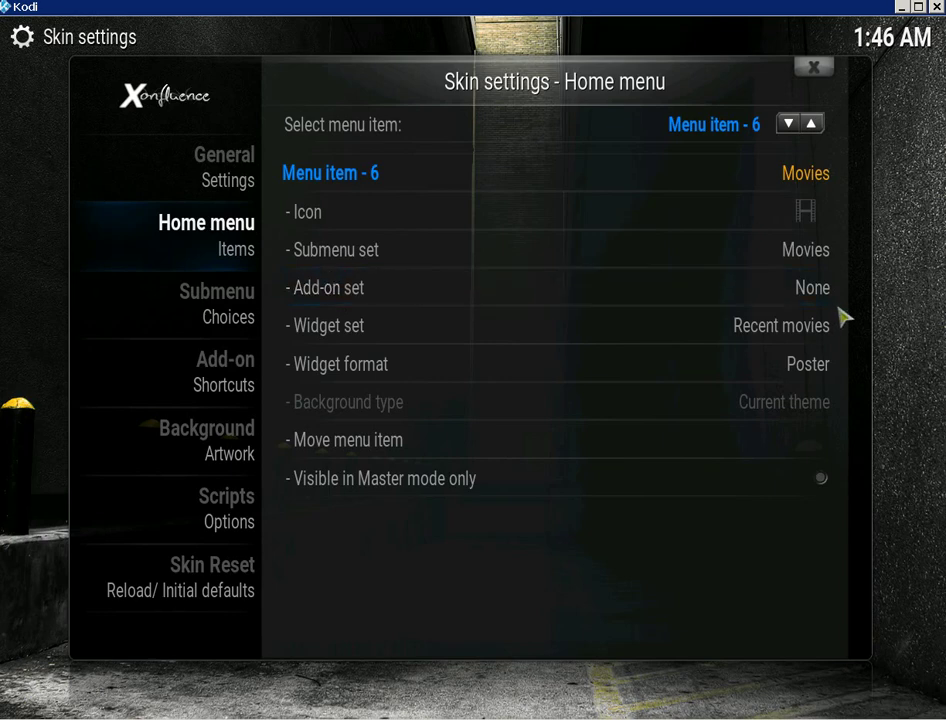
pyautogui.click(795, 308)
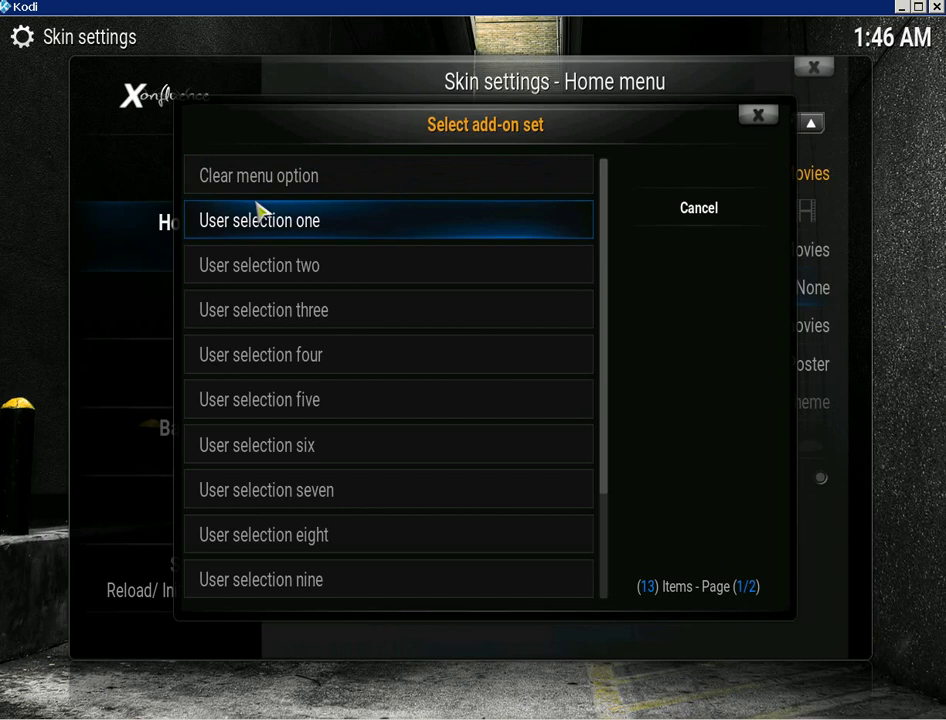
pyautogui.click(288, 225)
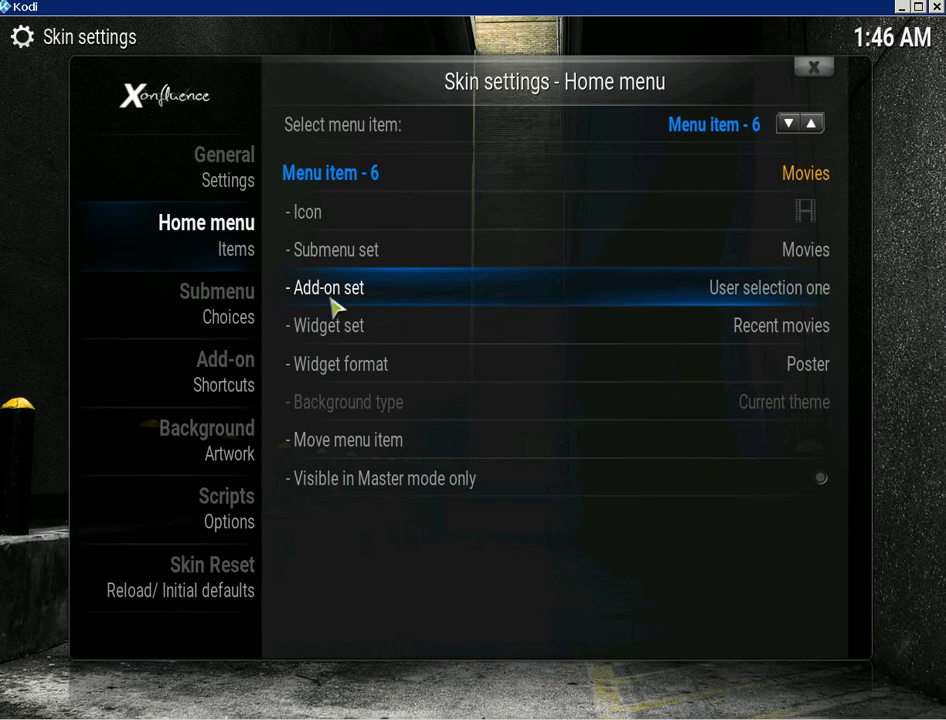
# In the add-on shortcut settings, give the User selection one set the user friendly name "movie icons"
pyautogui.moveTo(218, 367)
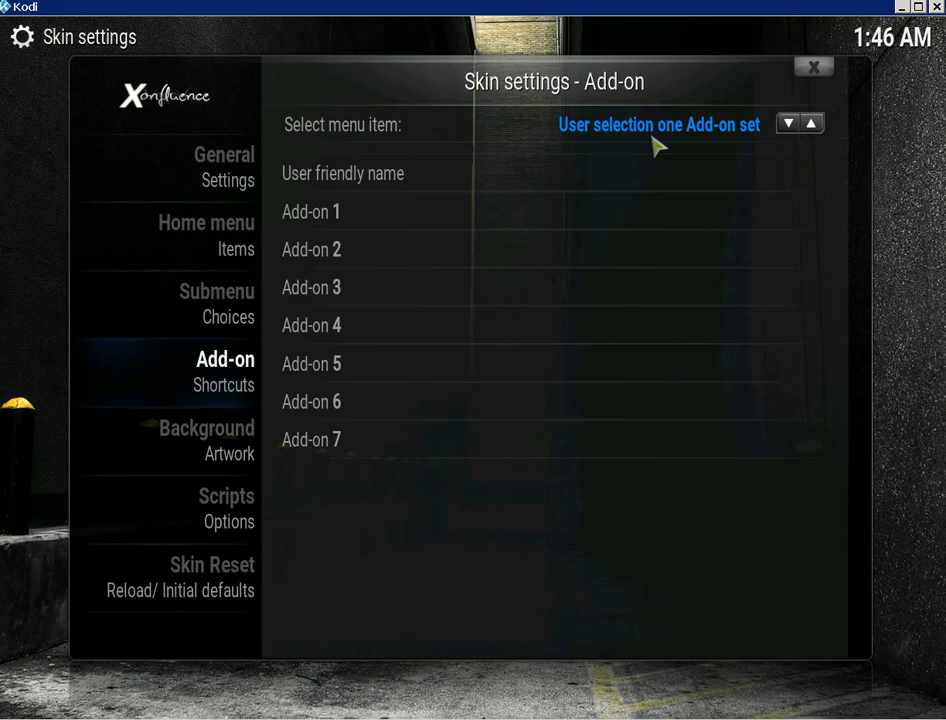
pyautogui.click(575, 180)
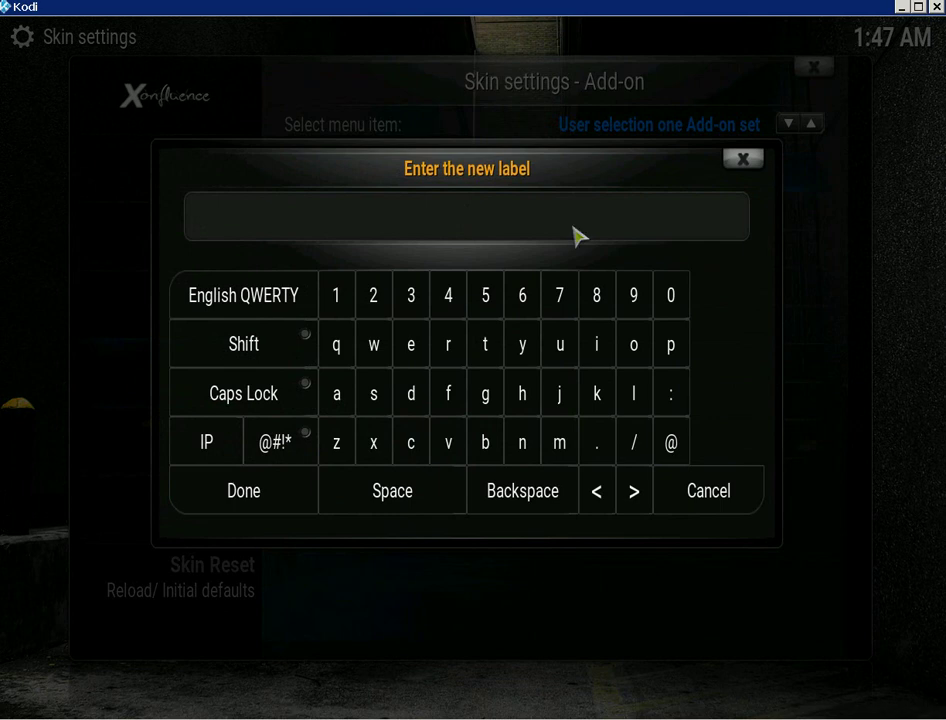
pyautogui.write('movie icons')
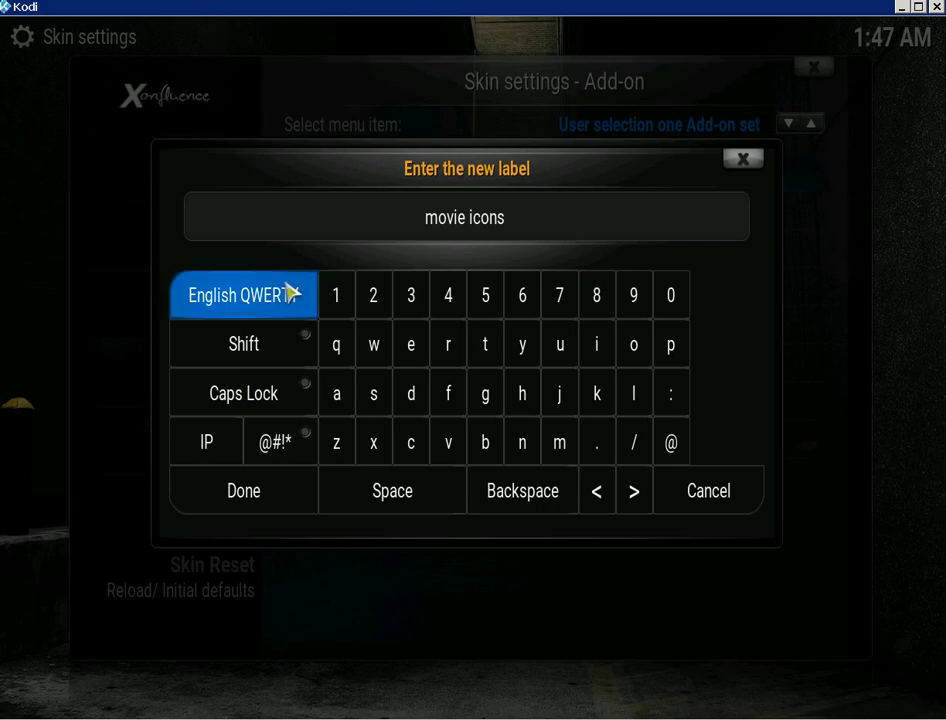
pyautogui.click(309, 508)
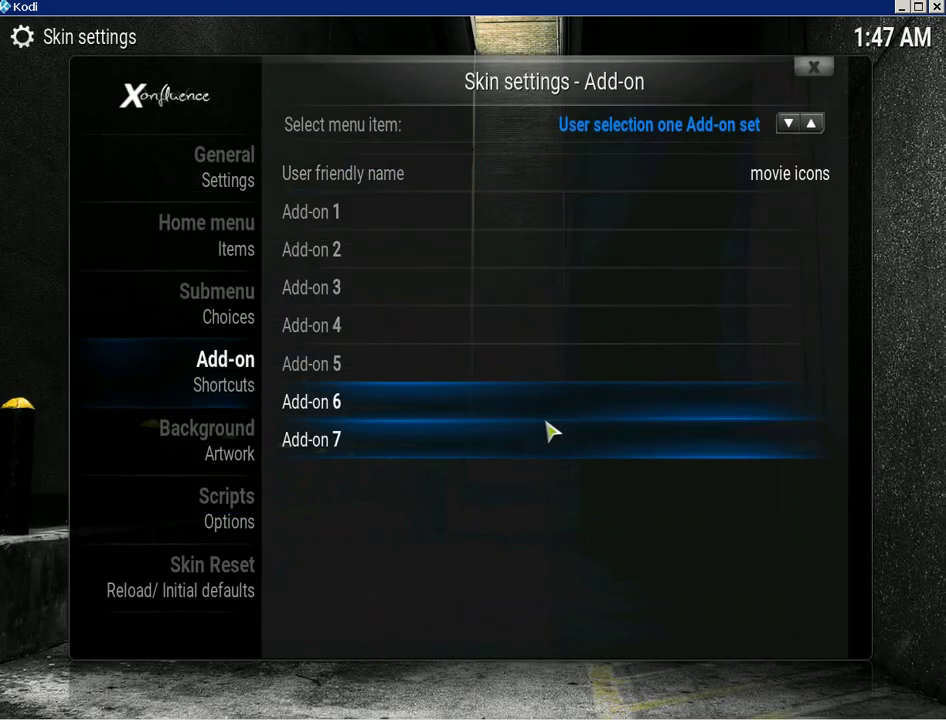
# Assign the Not Sure video add-on to Add-on 1 of the set and accept its suggested label
pyautogui.click(572, 227)
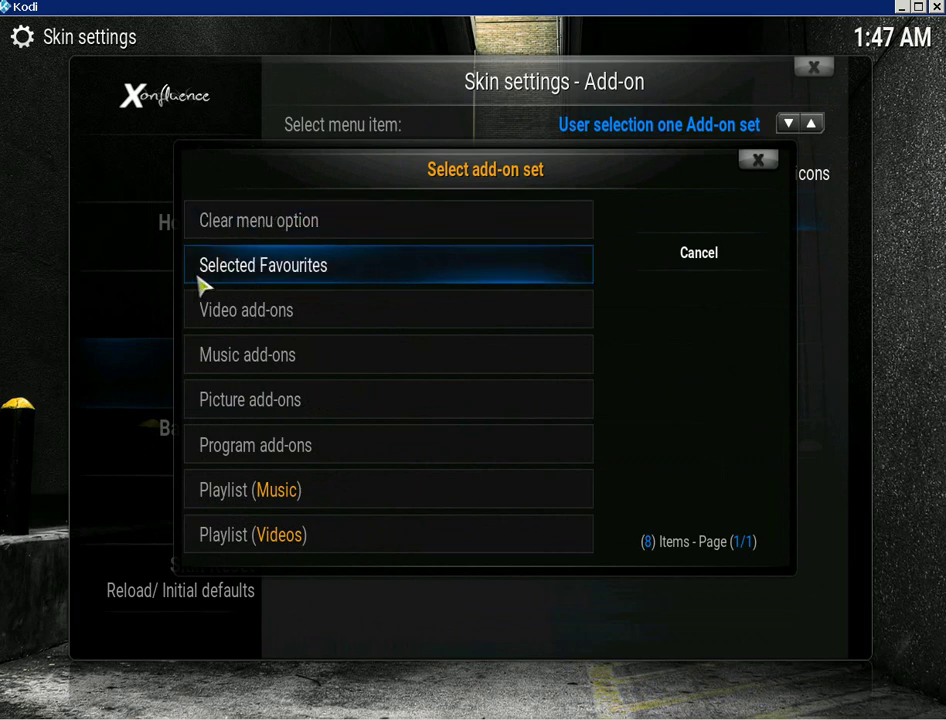
pyautogui.click(372, 316)
pyautogui.scroll(-4, 416, 314)
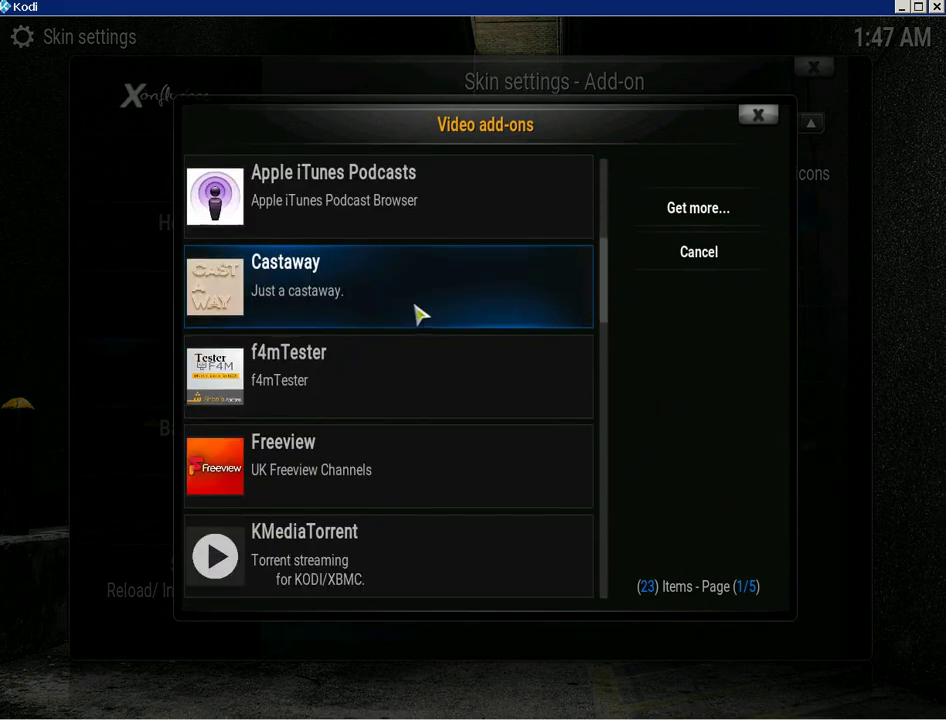
pyautogui.scroll(-6, 425, 330)
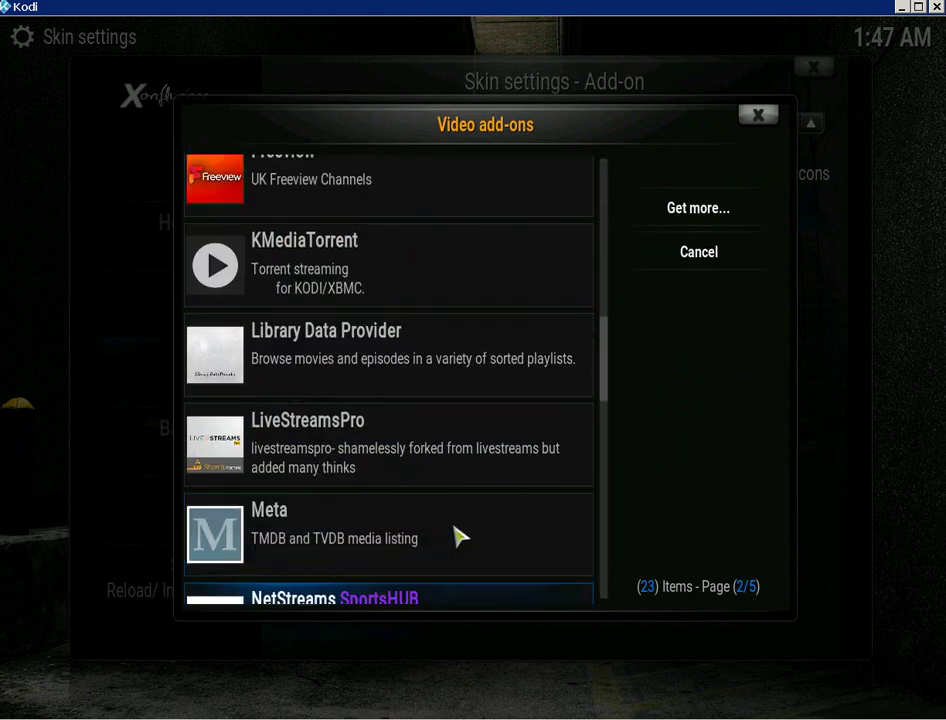
pyautogui.scroll(3, 463, 542)
pyautogui.scroll(5, 463, 542)
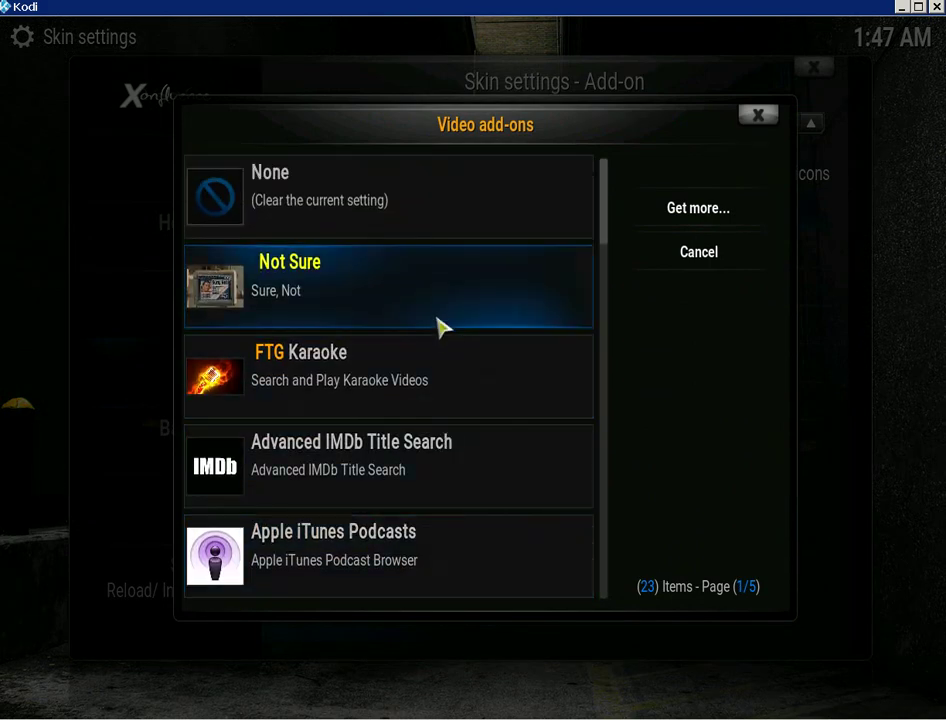
pyautogui.click(440, 288)
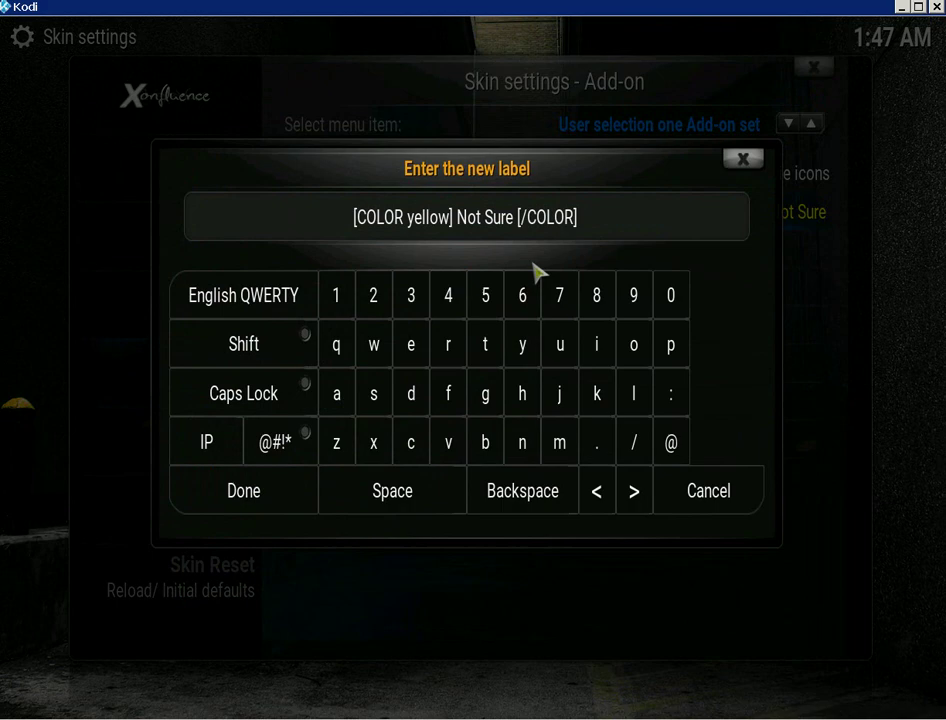
pyautogui.click(312, 497)
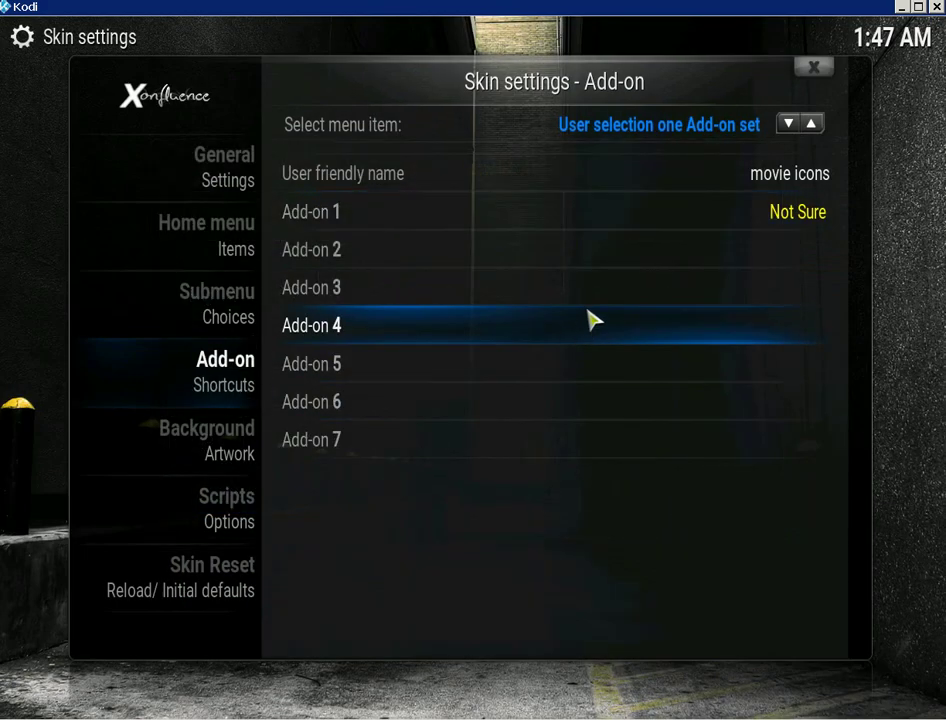
# Assign the KMediaTorrent video add-on to Add-on 2 of the set, keeping its suggested label
pyautogui.click(648, 266)
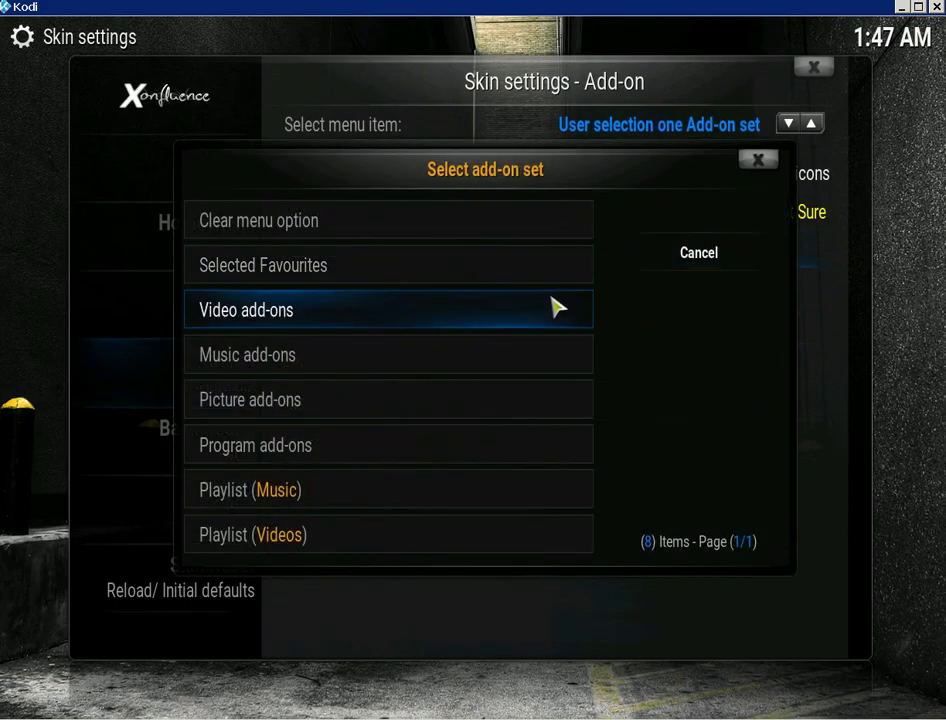
pyautogui.click(467, 312)
pyautogui.scroll(-6, 467, 312)
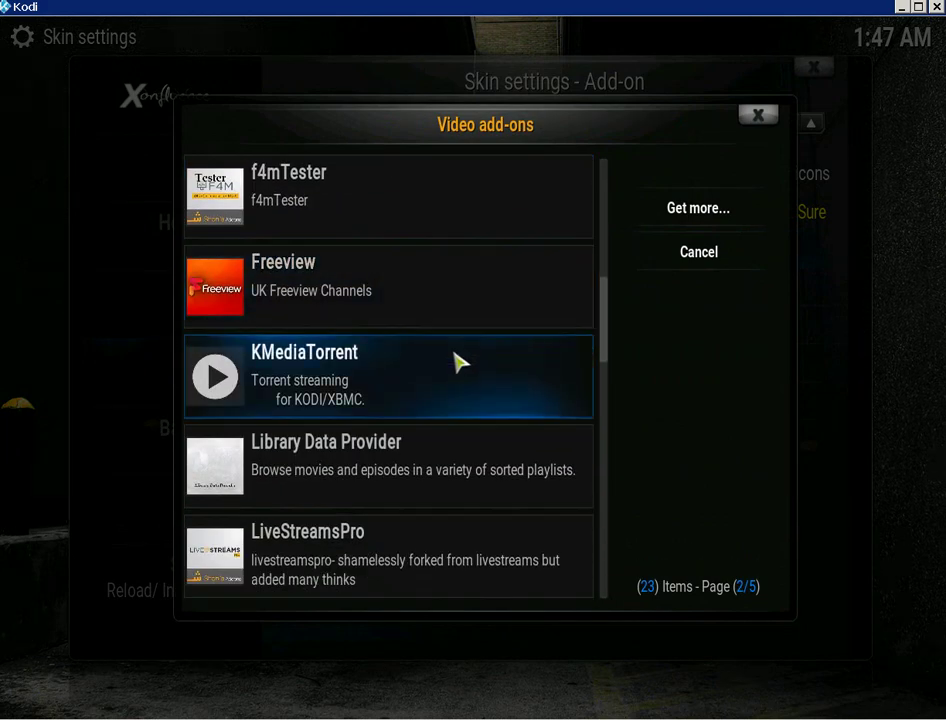
pyautogui.click(458, 362)
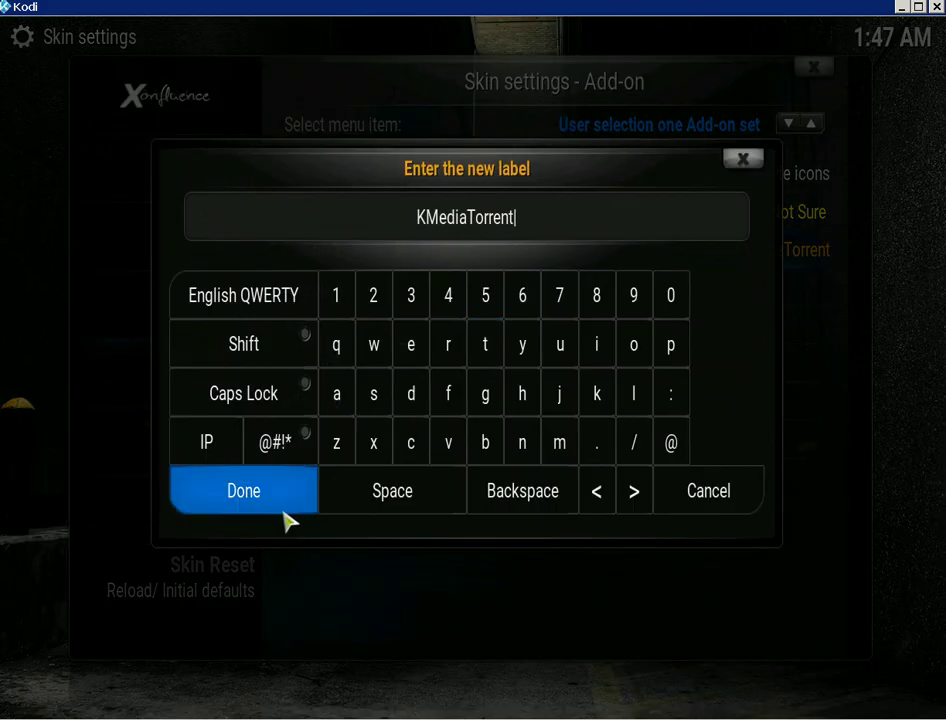
pyautogui.click(285, 515)
# Assign the LiveStreamsPro video add-on to Add-on 3 of the movie icons set, keeping its suggested label
pyautogui.click(700, 300)
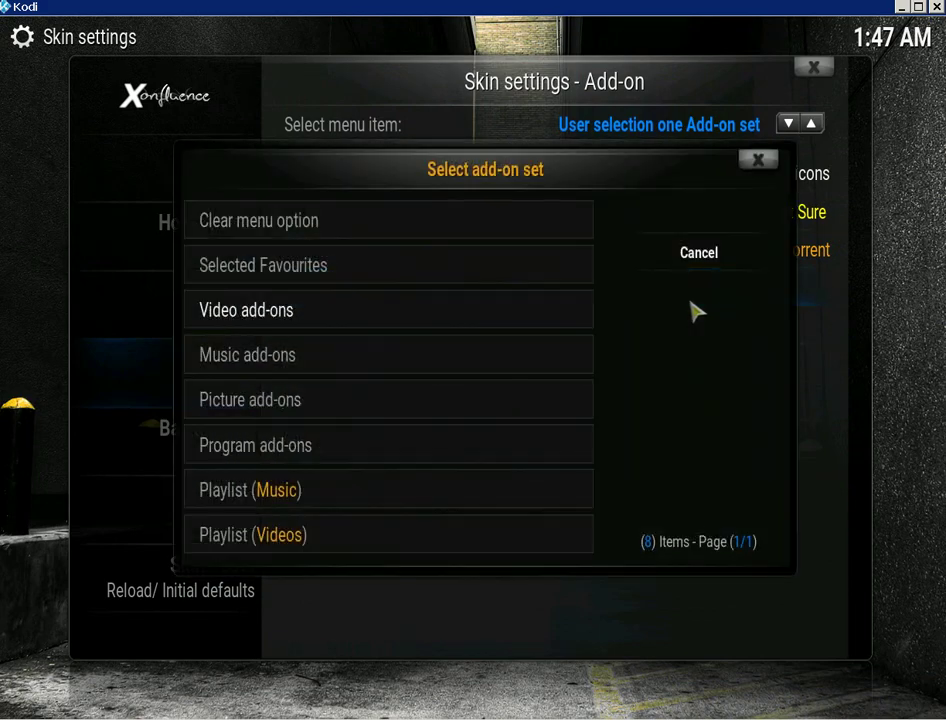
pyautogui.click(390, 330)
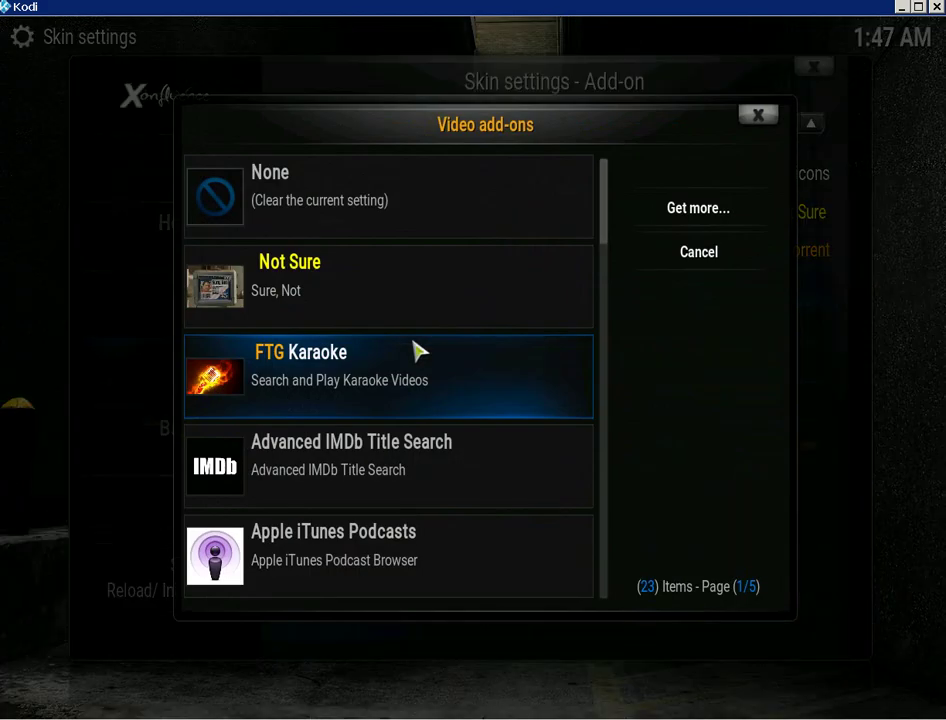
pyautogui.scroll(-7, 416, 356)
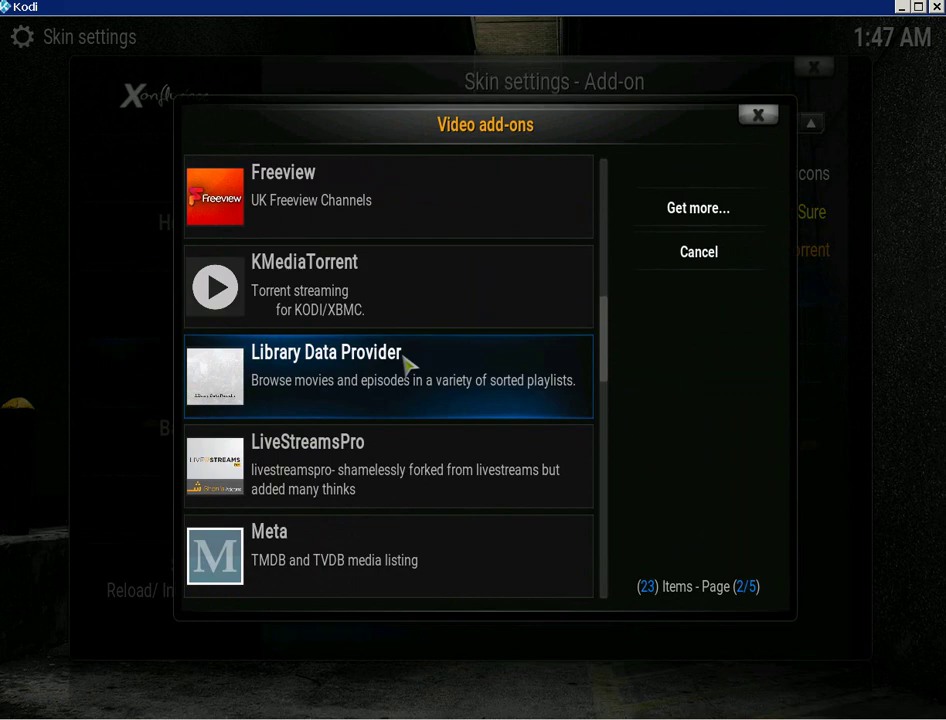
pyautogui.click(444, 513)
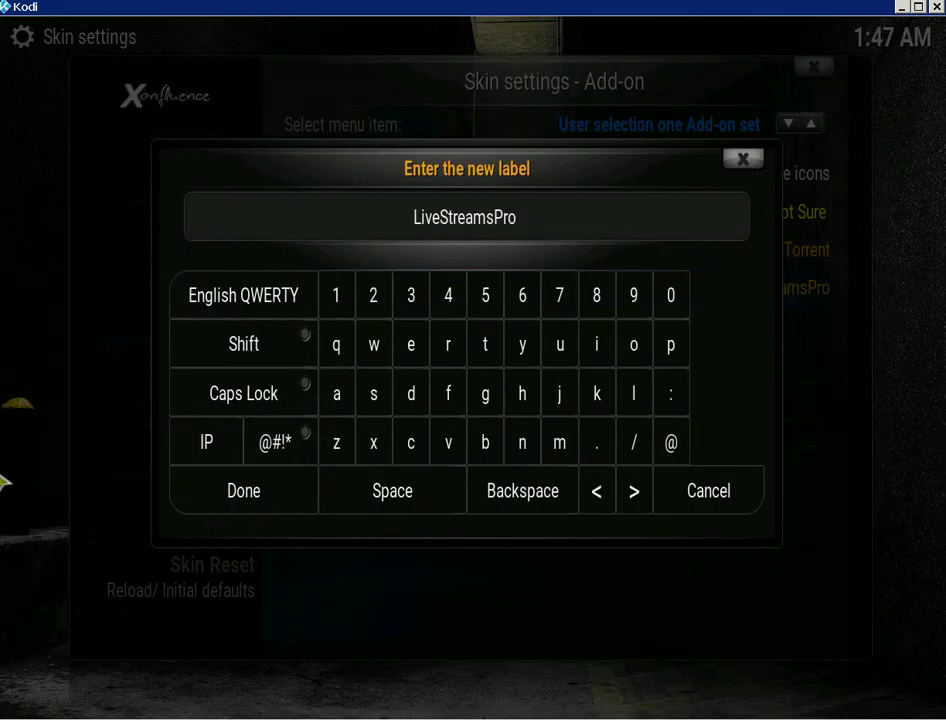
pyautogui.click(250, 489)
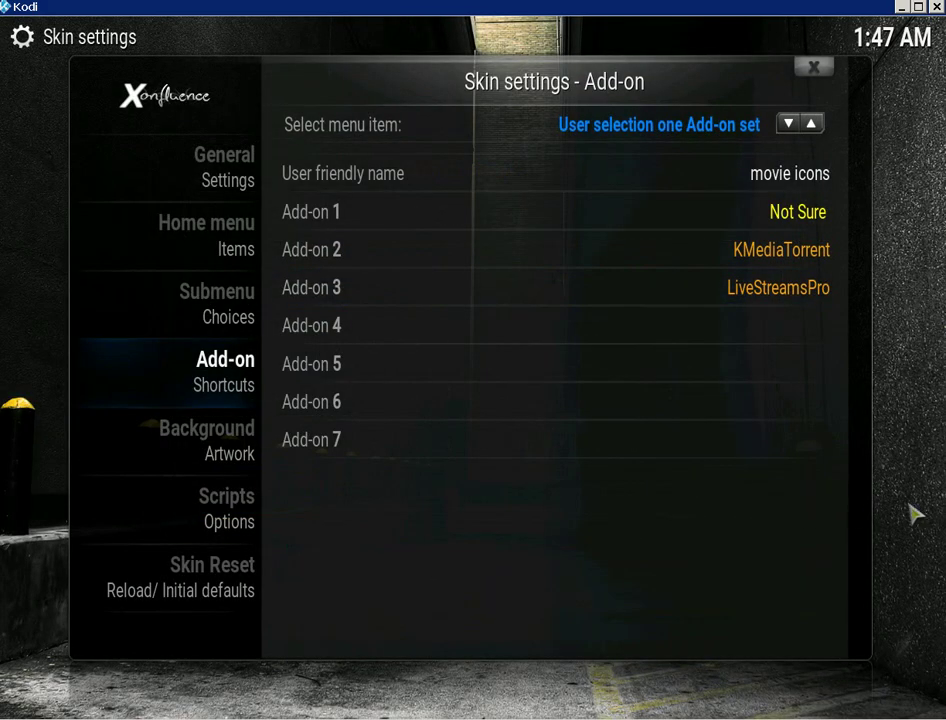
# Return to the home menu and check the add-on shortcuts shown for the Movies entry and its neighbours
pyautogui.press('Escape')
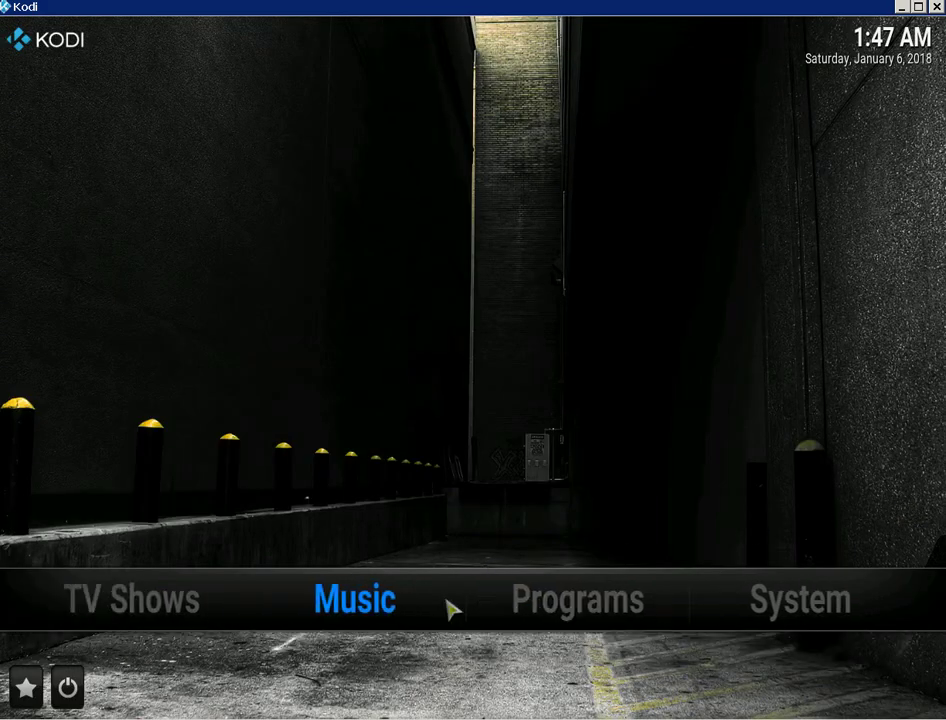
pyautogui.scroll(2, 448, 608)
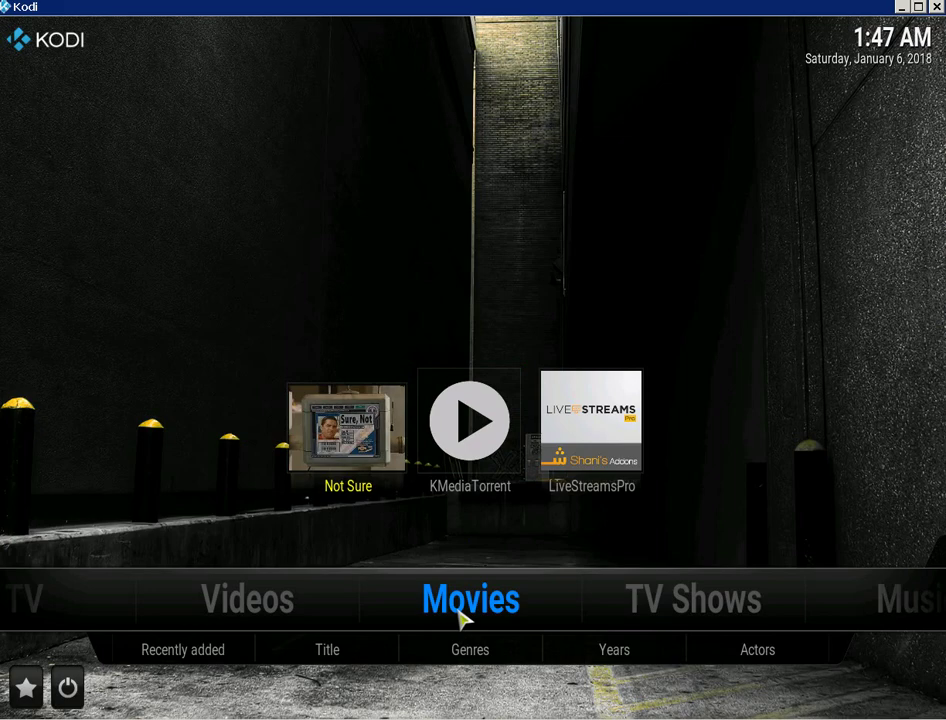
pyautogui.scroll(-1, 458, 617)
pyautogui.scroll(4, 458, 617)
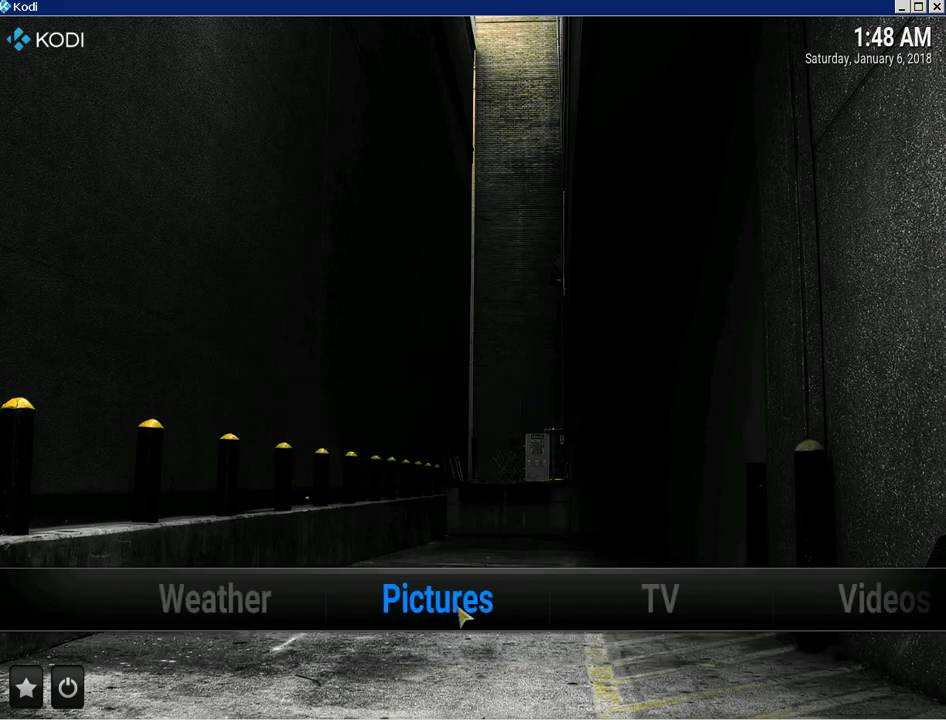
pyautogui.scroll(-2, 458, 617)
pyautogui.scroll(1, 460, 612)
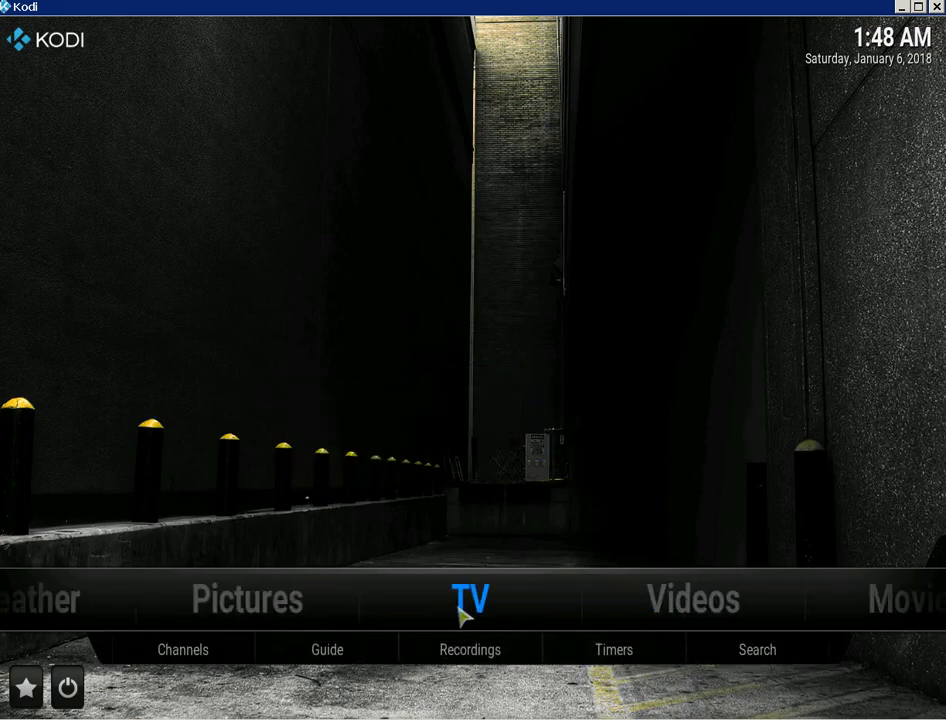
# Open the Meta add-on from the video add-ons and add its Movies folder to the favourites
pyautogui.scroll(-1, 460, 612)
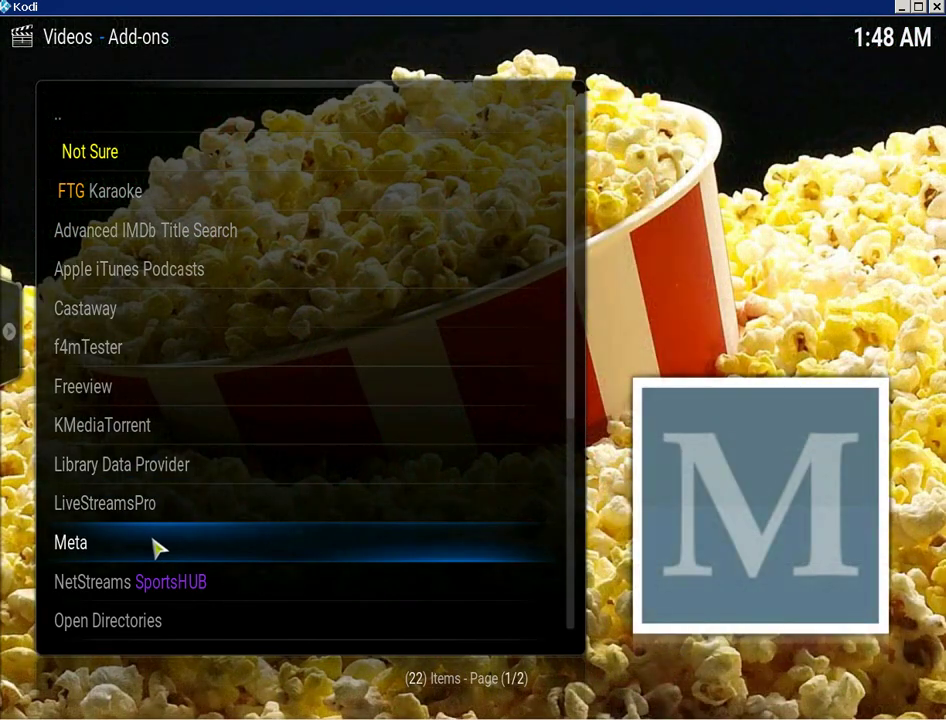
pyautogui.click(157, 547)
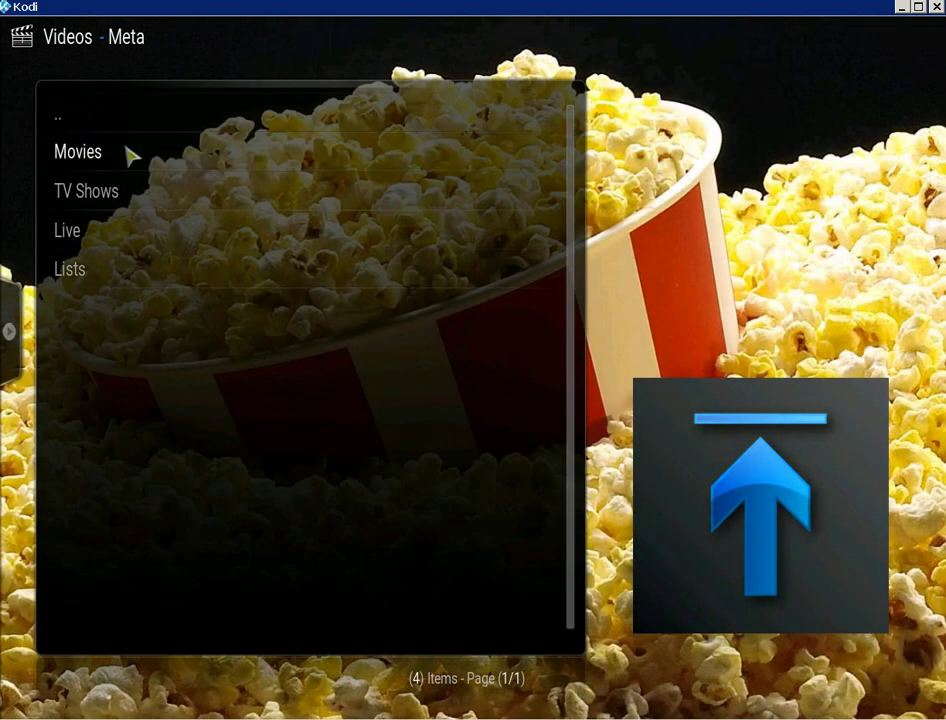
pyautogui.click(130, 155)
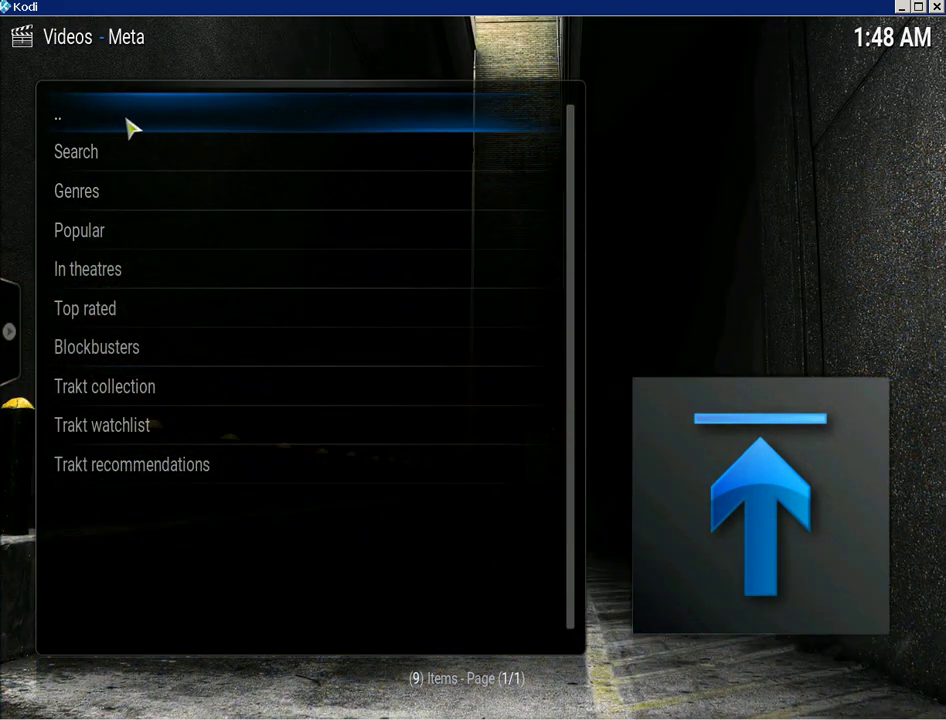
pyautogui.click(130, 127)
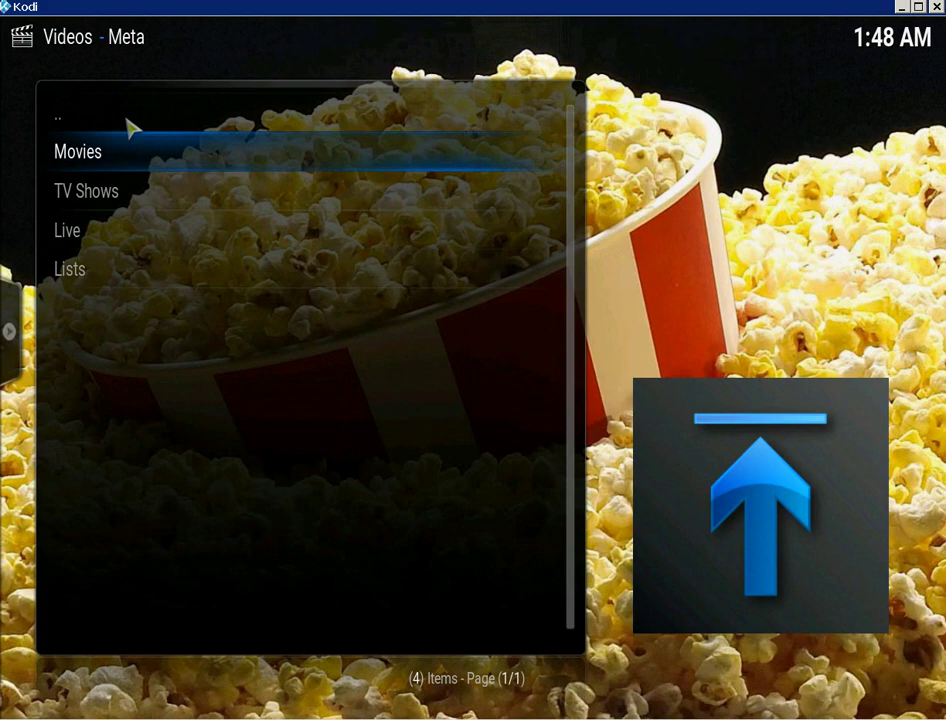
pyautogui.rightClick(72, 160)
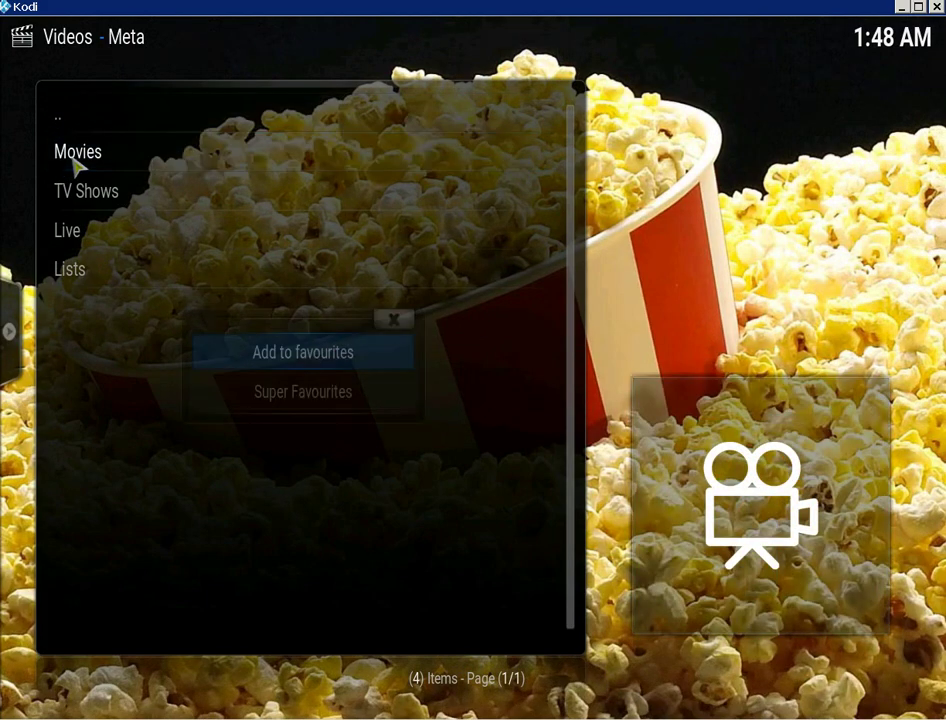
pyautogui.click(276, 355)
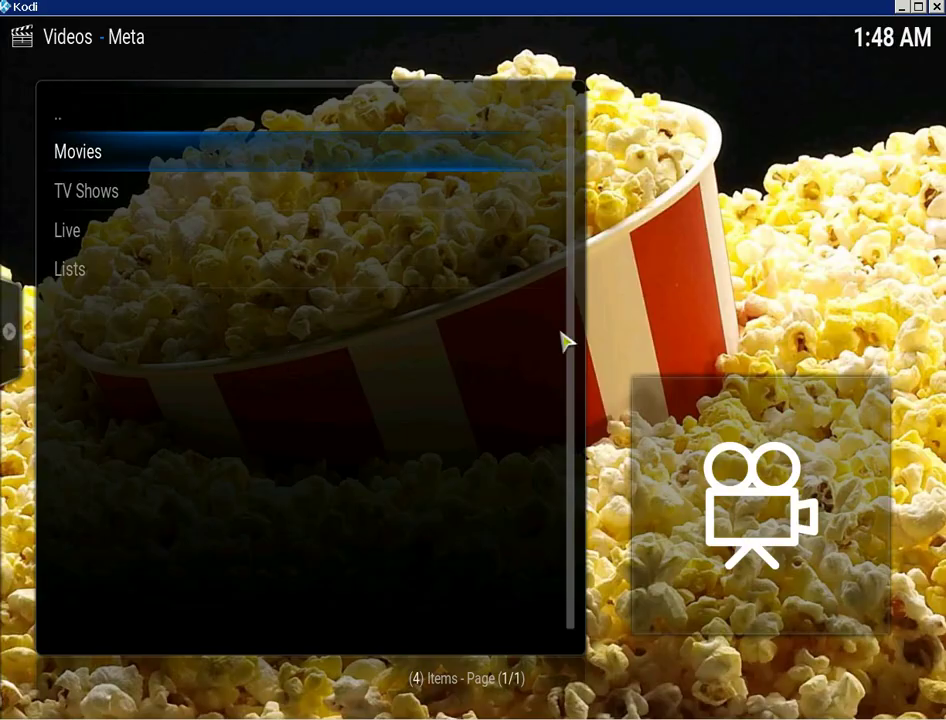
pyautogui.rightClick(671, 338)
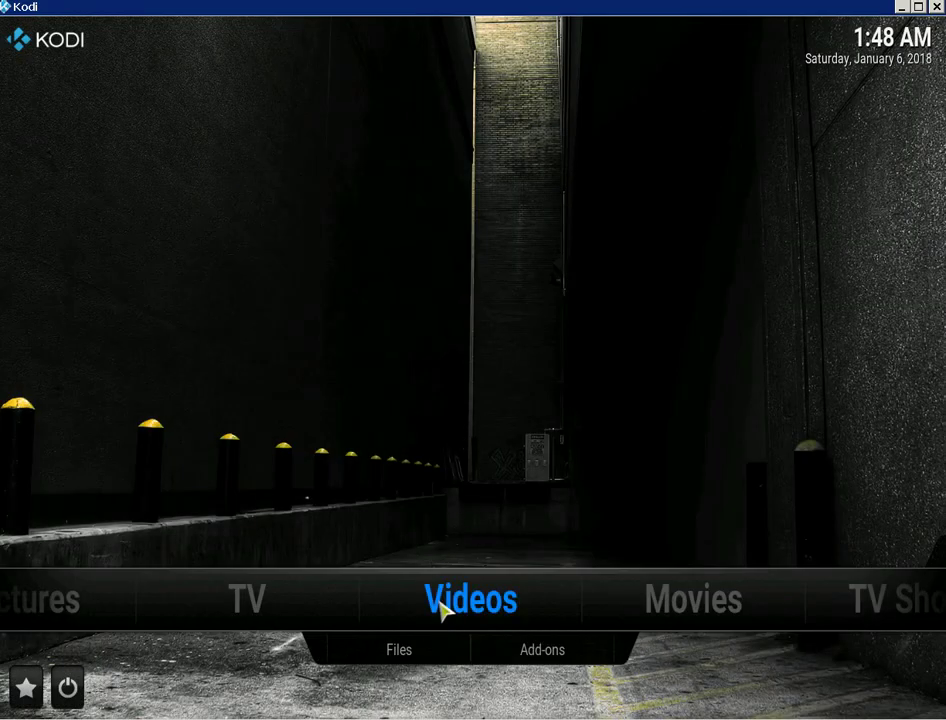
# In the skin settings, set the Movies menu item's widget set to the Movies favourite under Custom widgets - Favourites
pyautogui.scroll(-2, 440, 608)
pyautogui.scroll(1, 440, 608)
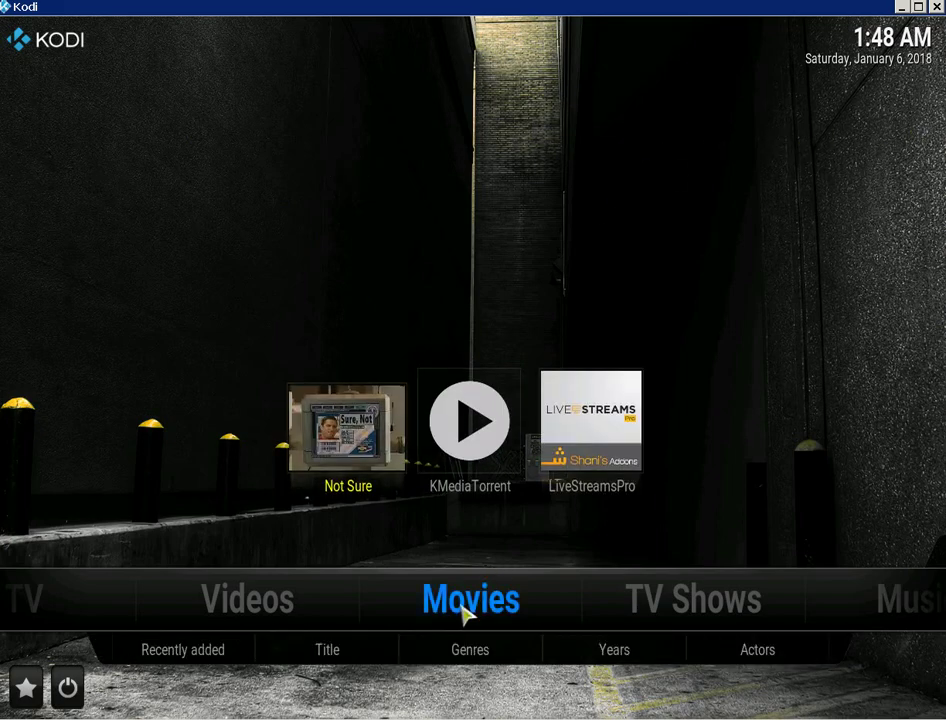
pyautogui.scroll(-4, 463, 612)
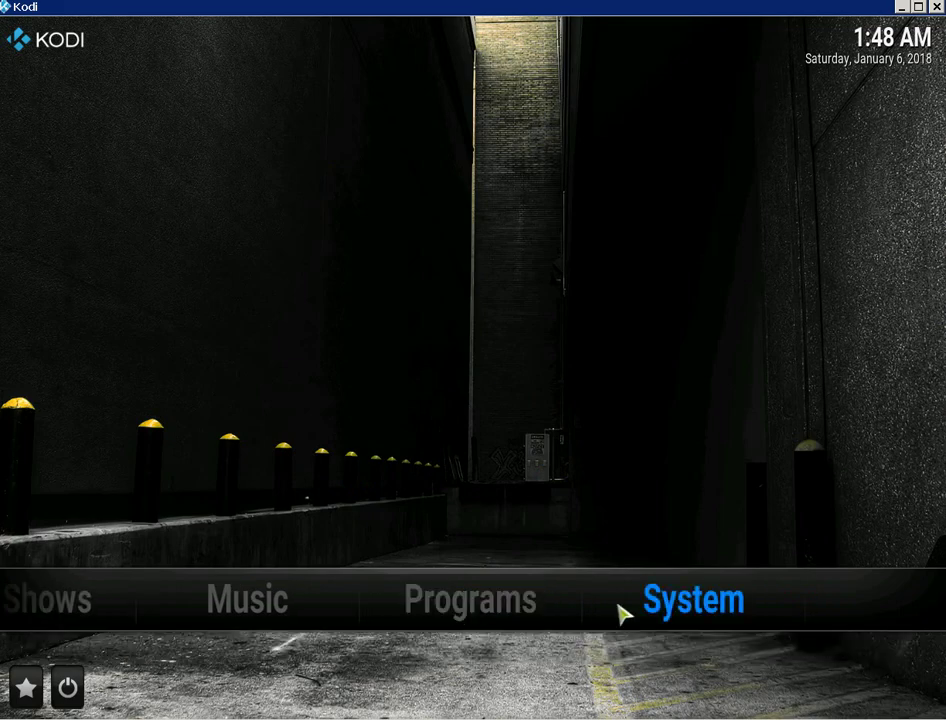
pyautogui.click(667, 652)
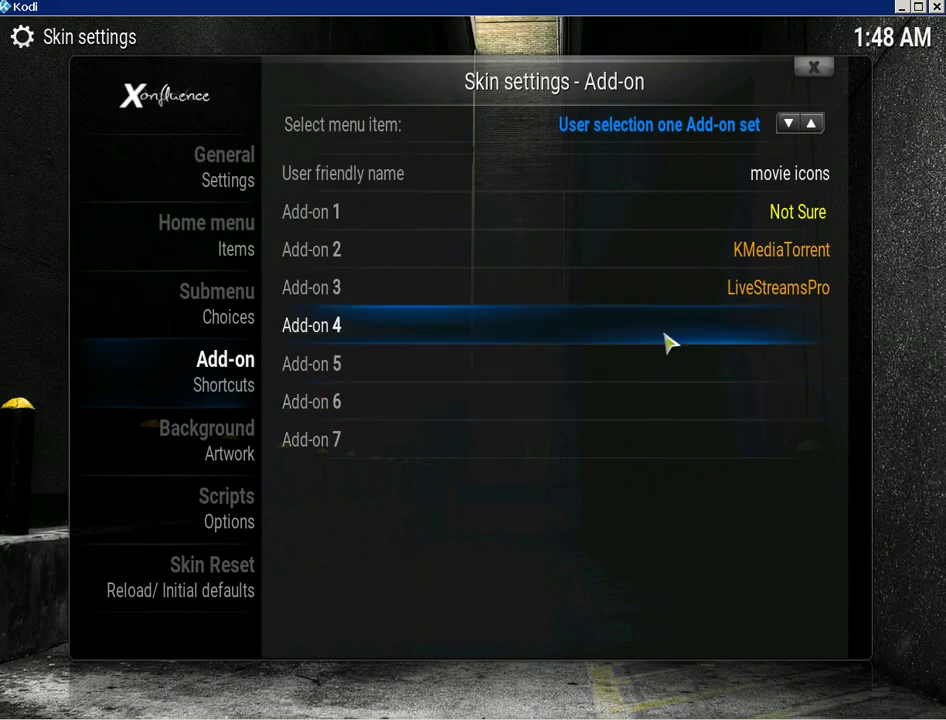
pyautogui.moveTo(178, 148)
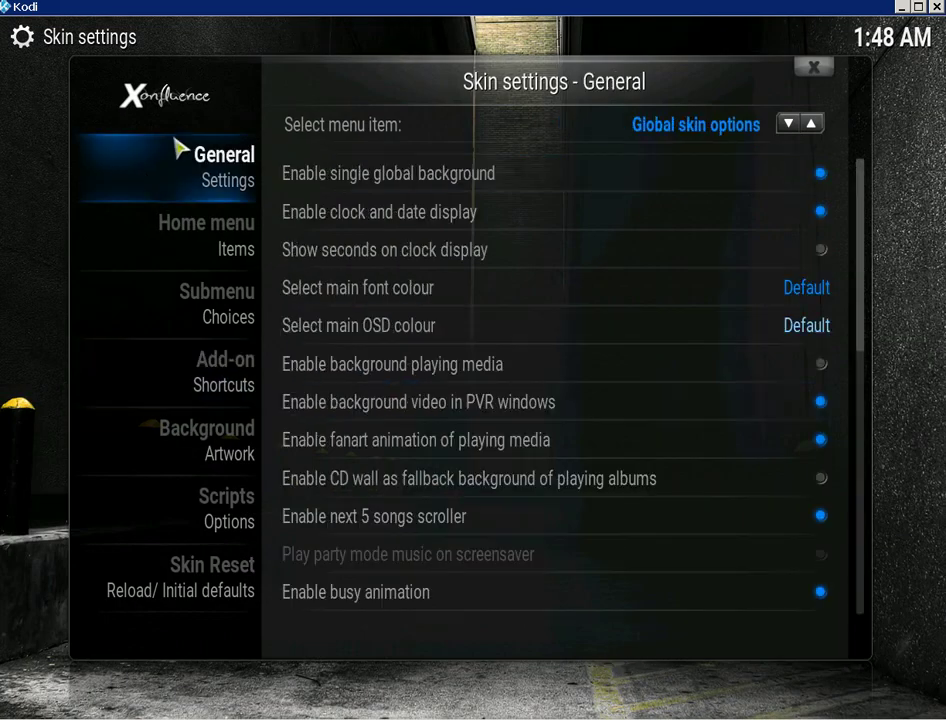
pyautogui.moveTo(243, 264)
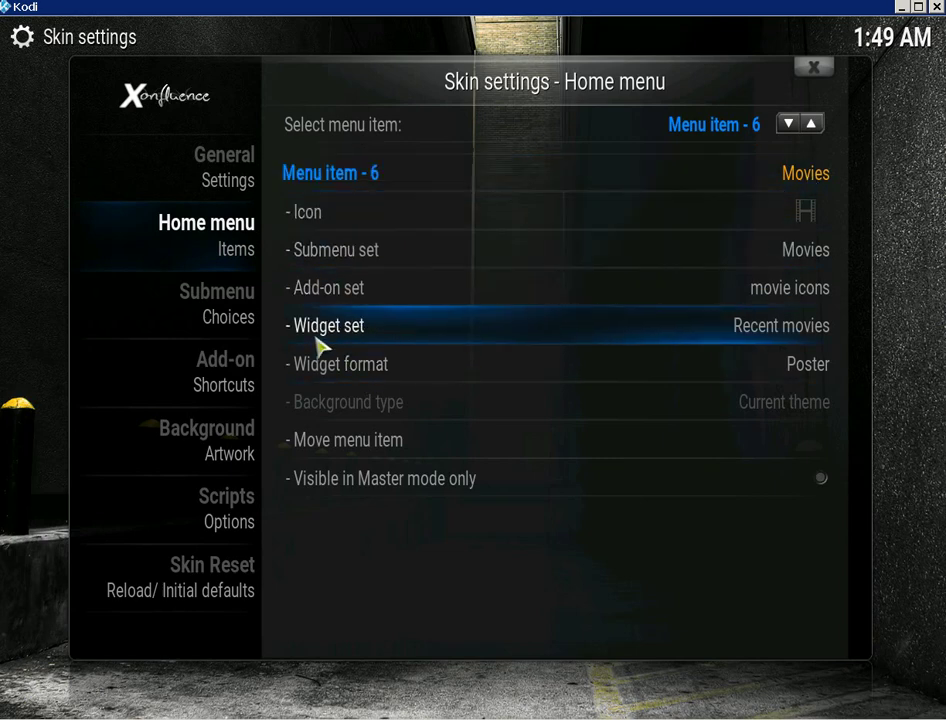
pyautogui.click(757, 327)
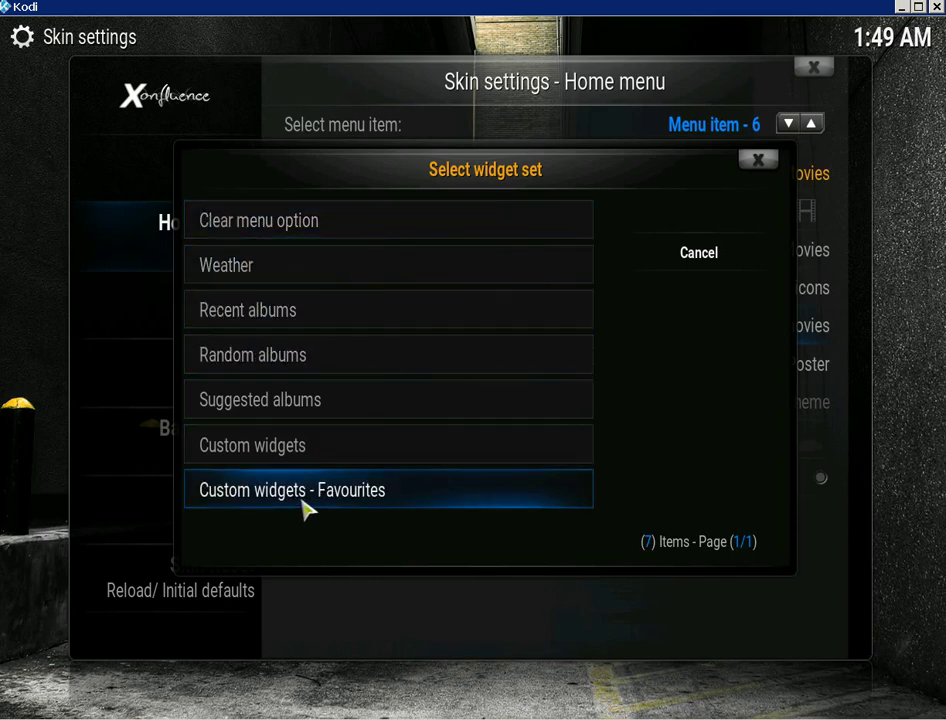
pyautogui.click(433, 497)
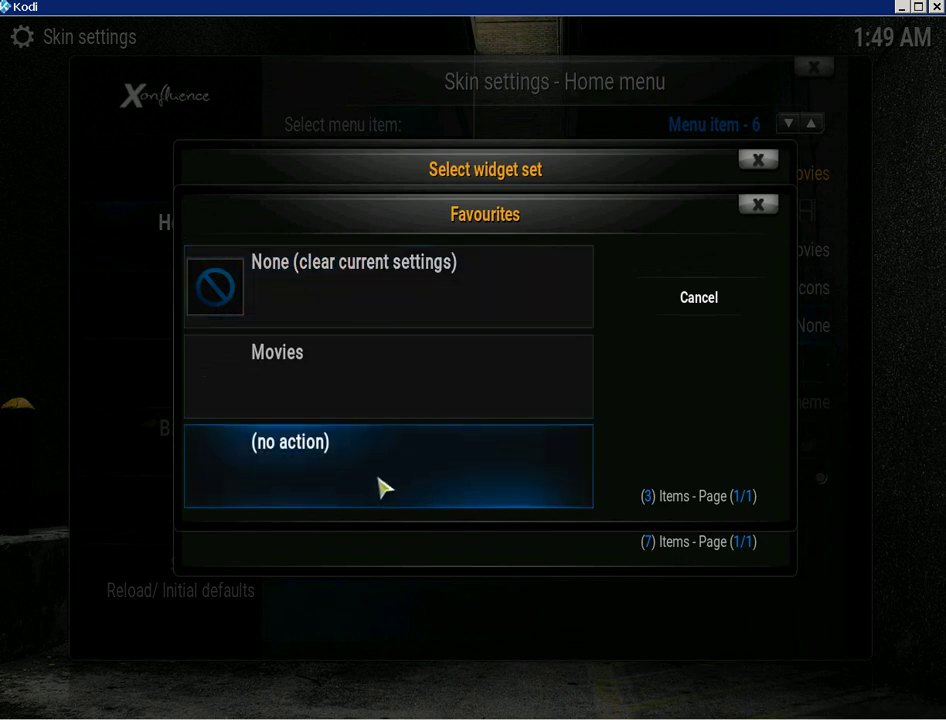
pyautogui.click(340, 374)
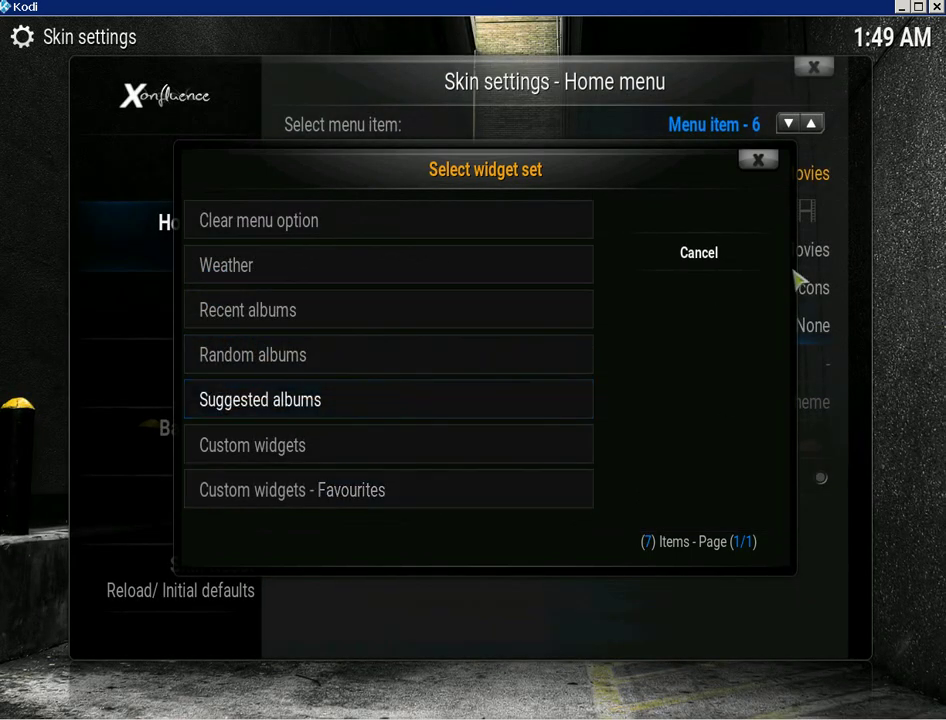
pyautogui.click(758, 161)
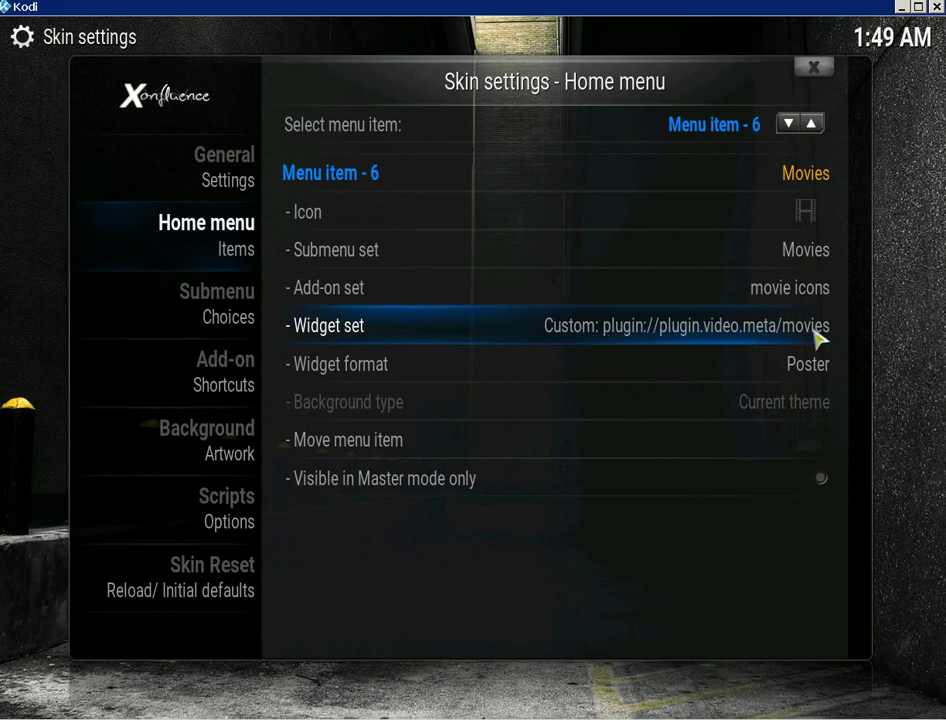
# Return to the home menu and examine the Meta widgets and add-on shortcuts of the Movies entry
pyautogui.press('Escape')
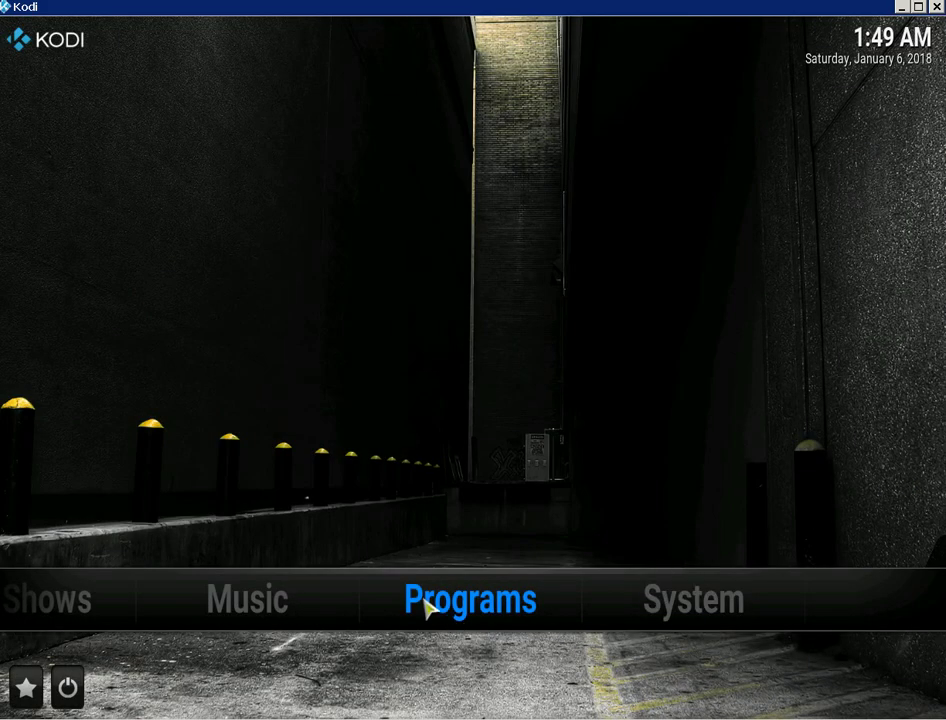
pyautogui.scroll(3, 427, 608)
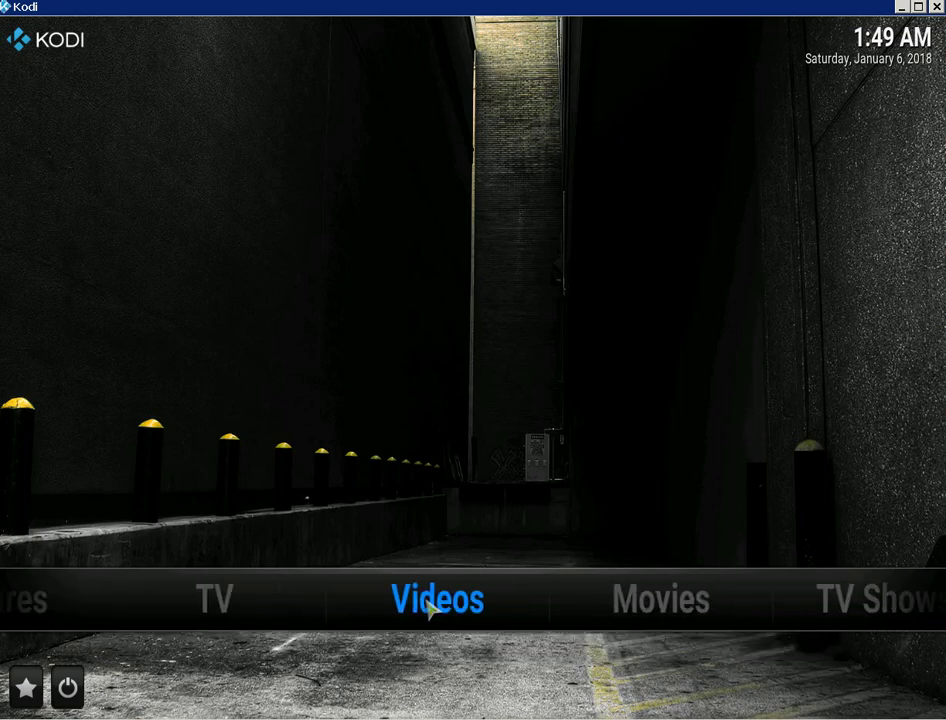
pyautogui.scroll(-1, 427, 608)
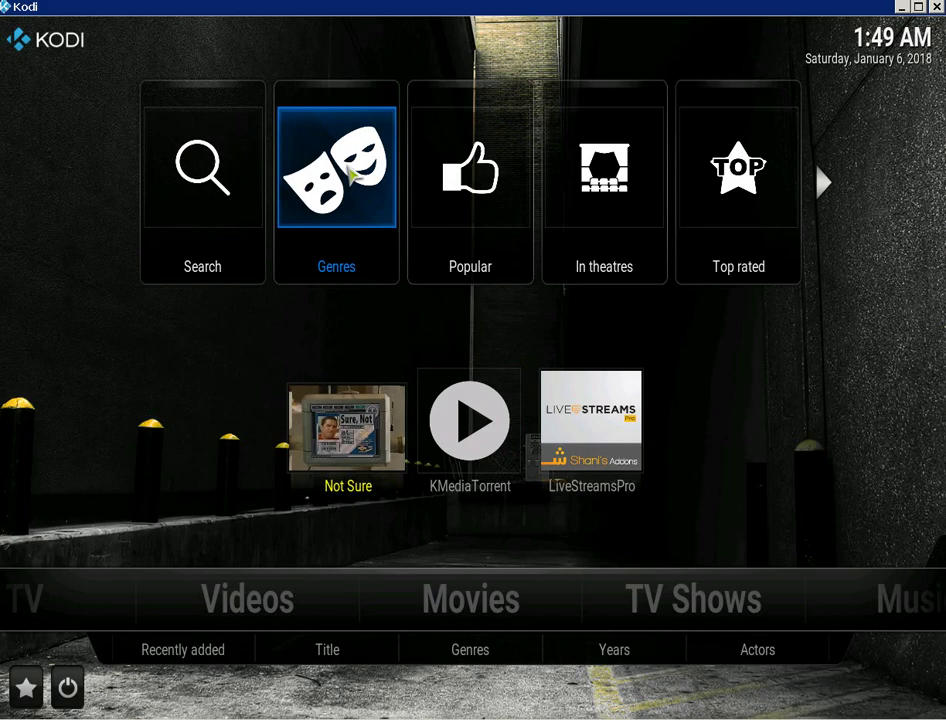
pyautogui.scroll(-4, 397, 194)
pyautogui.scroll(4, 520, 209)
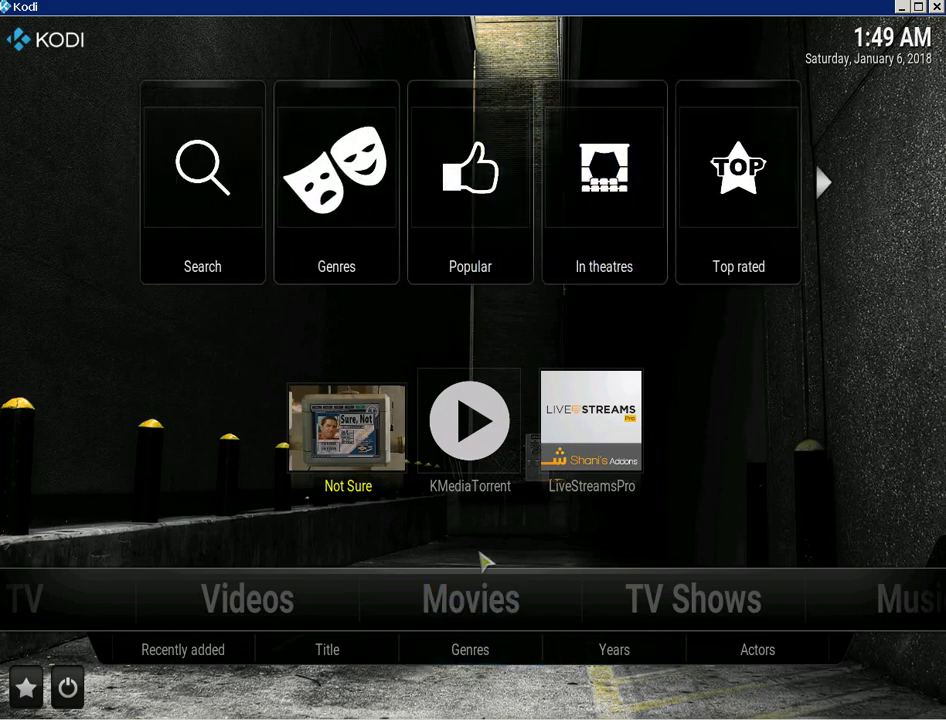
# View the add-on set choices for the TV Shows menu item in the skin settings, then return to the home menu without choosing one
pyautogui.scroll(-1, 490, 600)
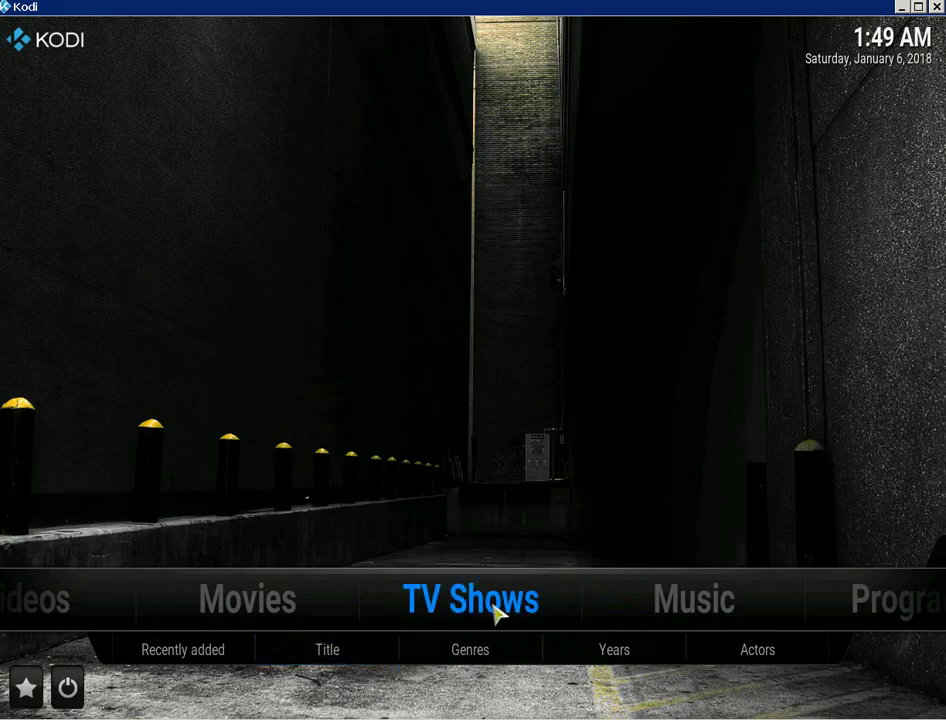
pyautogui.scroll(-3, 496, 612)
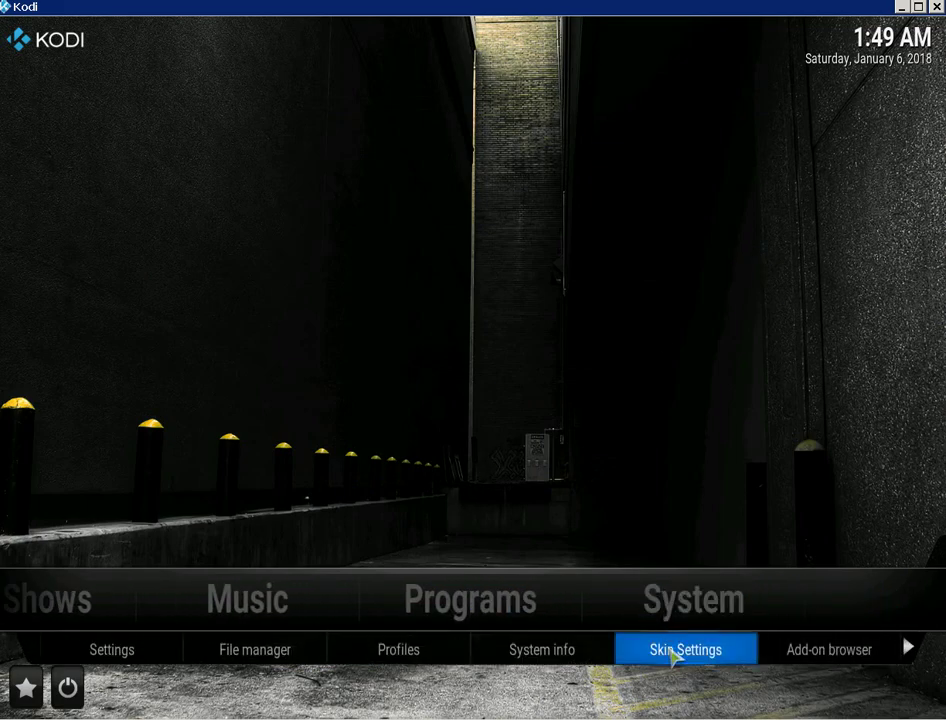
pyautogui.click(668, 647)
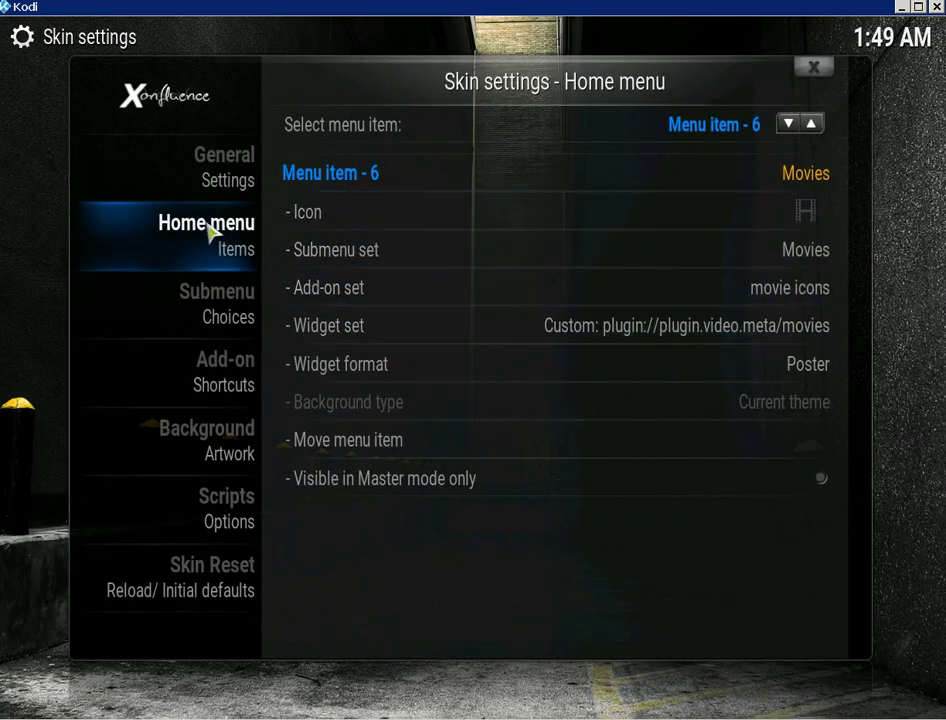
pyautogui.click(788, 124)
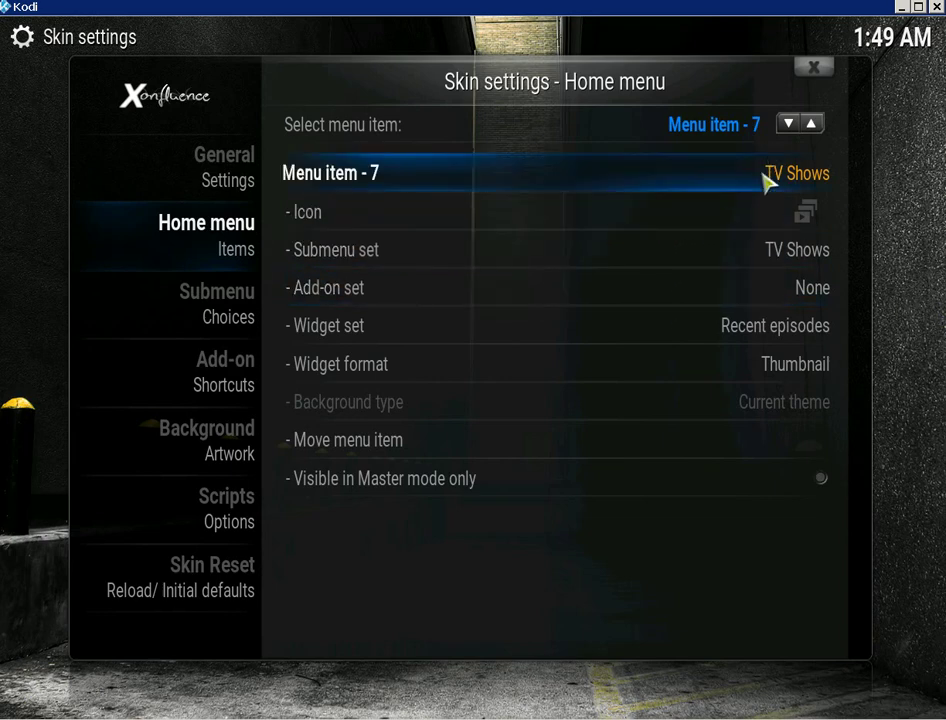
pyautogui.click(645, 300)
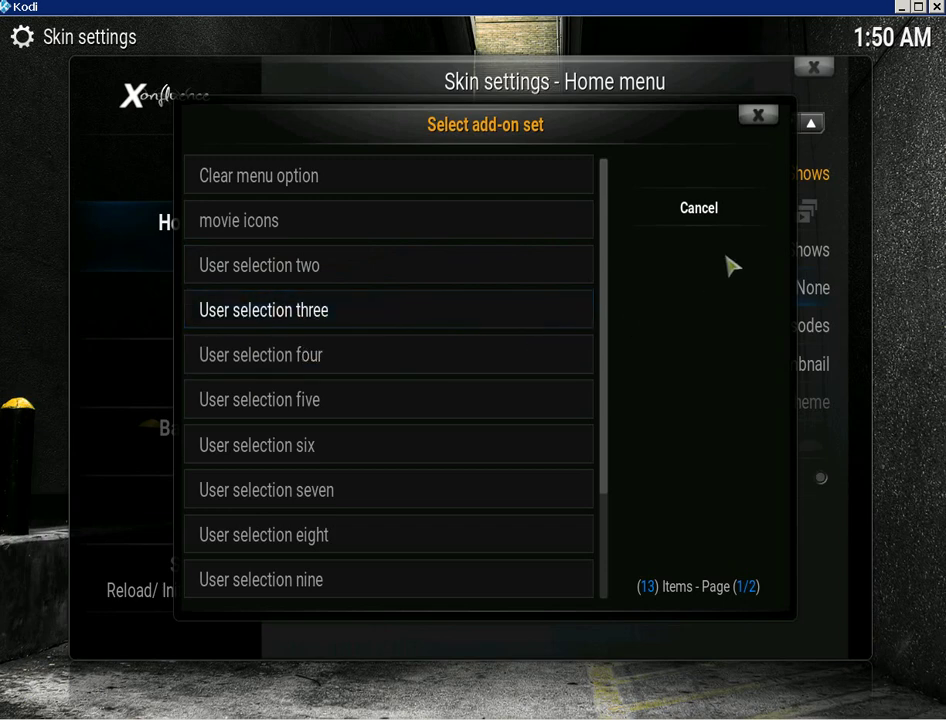
pyautogui.click(755, 116)
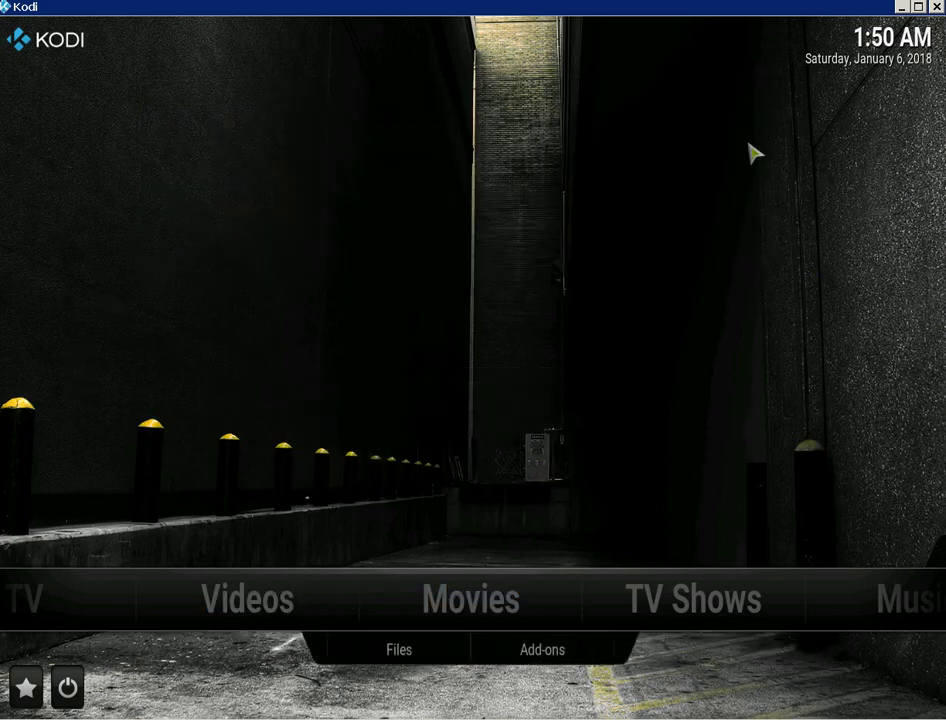
pyautogui.scroll(-4, 478, 624)
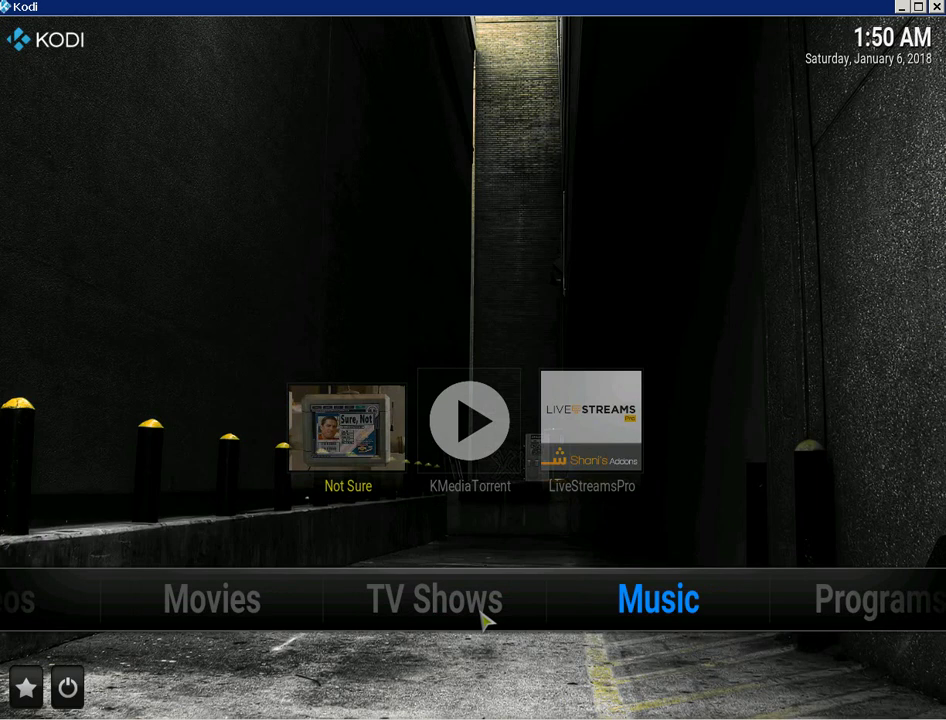